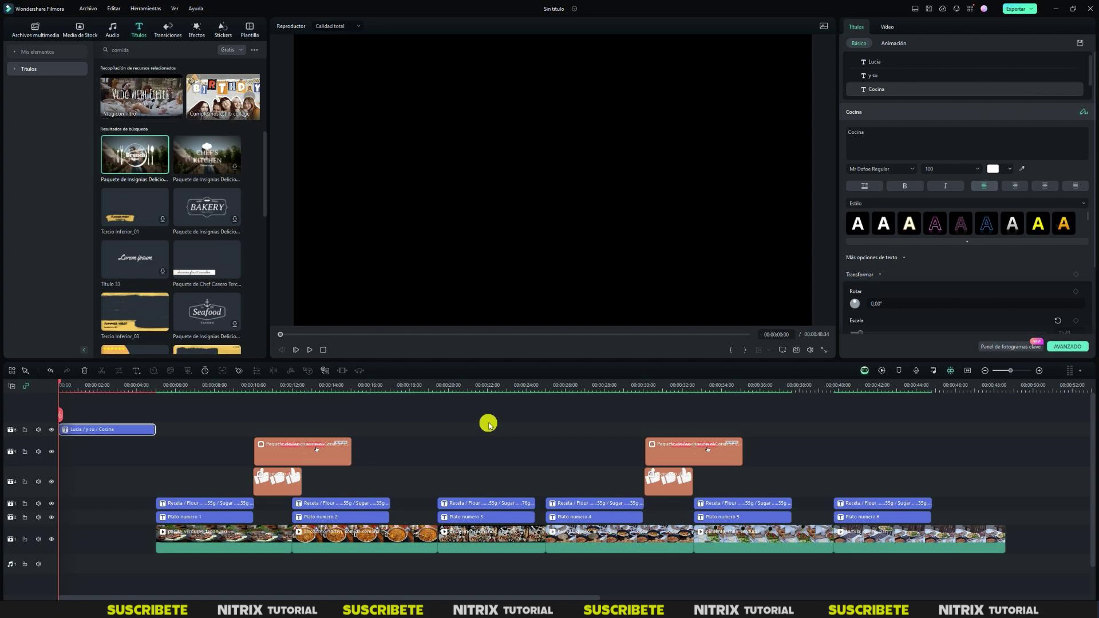
Copy the six food clips on video track 1 and lock all six existing video tracks.
{"action": "left_click_drag", "start_coordinate": [1033, 579], "coordinate": [179, 538]}
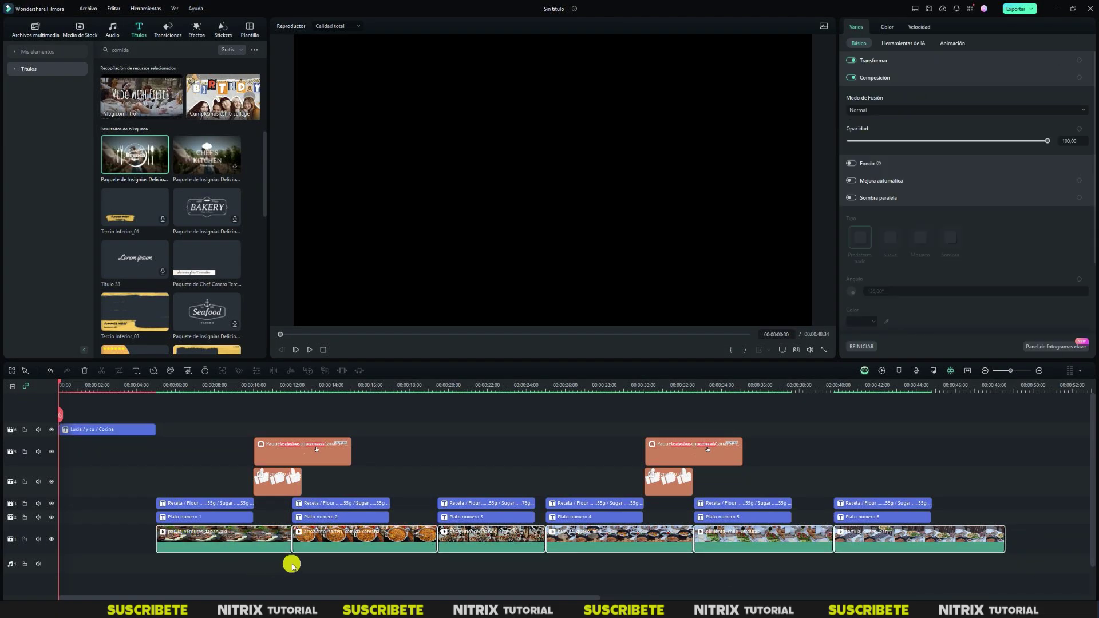
{"action": "left_click", "coordinate": [24, 540]}
{"action": "left_click", "coordinate": [24, 517]}
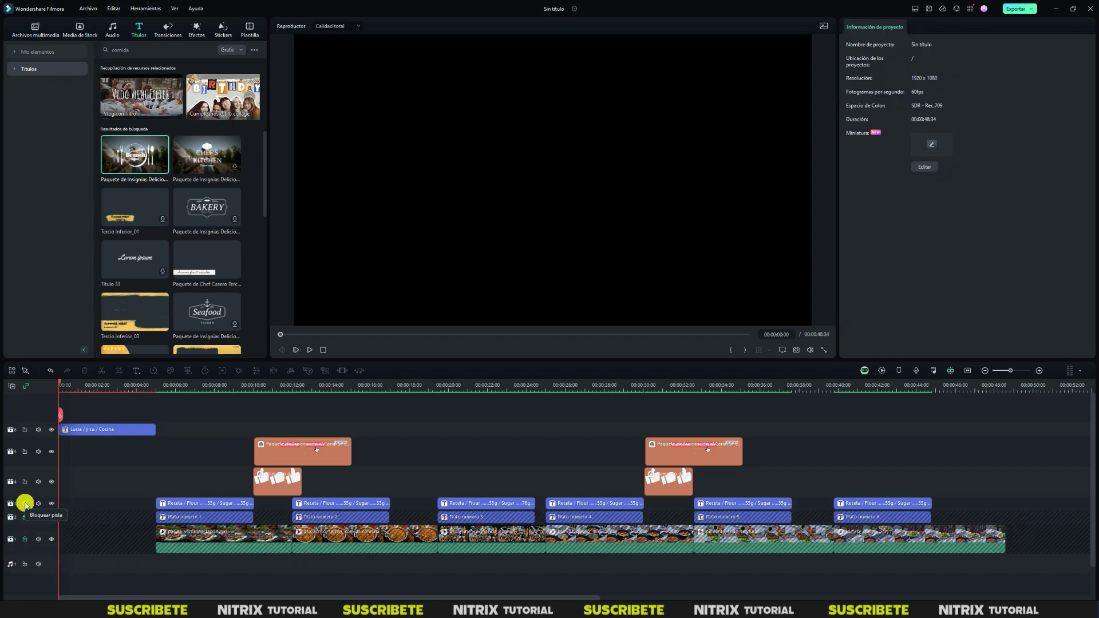
{"action": "left_click", "coordinate": [25, 502]}
{"action": "left_click", "coordinate": [25, 481]}
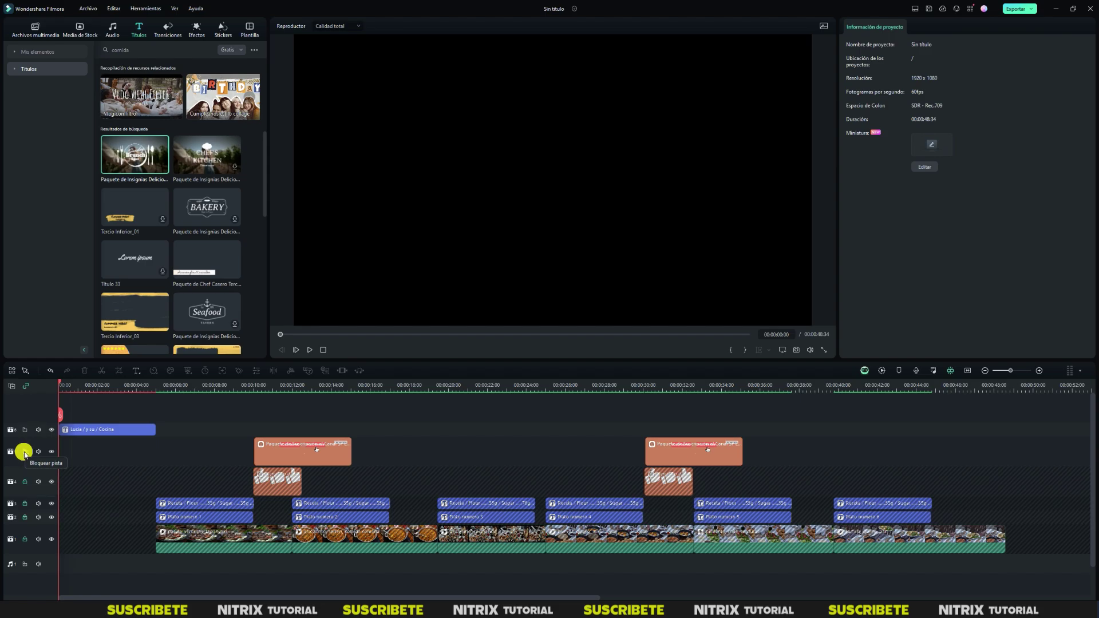
{"action": "left_click", "coordinate": [25, 452]}
{"action": "left_click", "coordinate": [24, 429]}
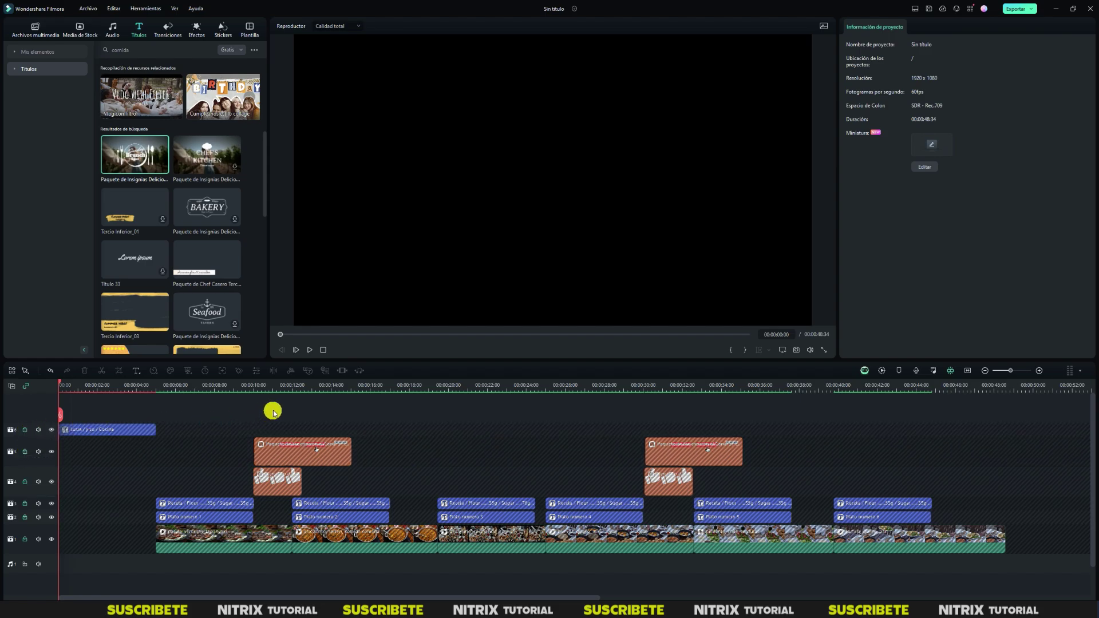
Paste the six copied clips onto a new track from the timeline start and trim their ends together so the last finishes at about 39 s.
{"action": "key", "text": "ctrl+v"}
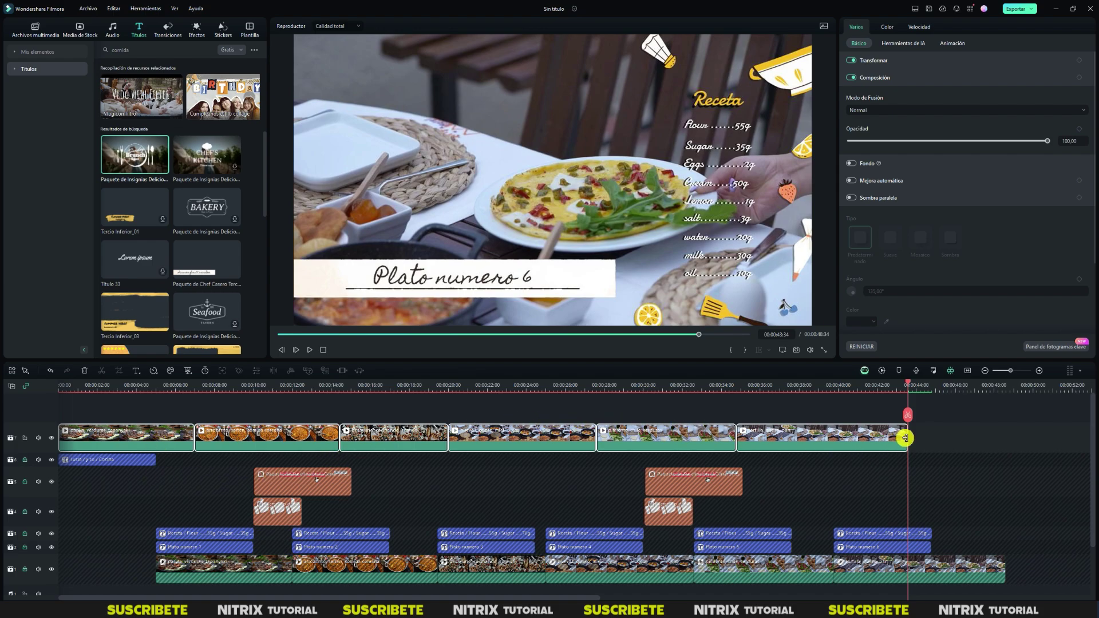
{"action": "left_click_drag", "start_coordinate": [906, 438], "coordinate": [818, 437]}
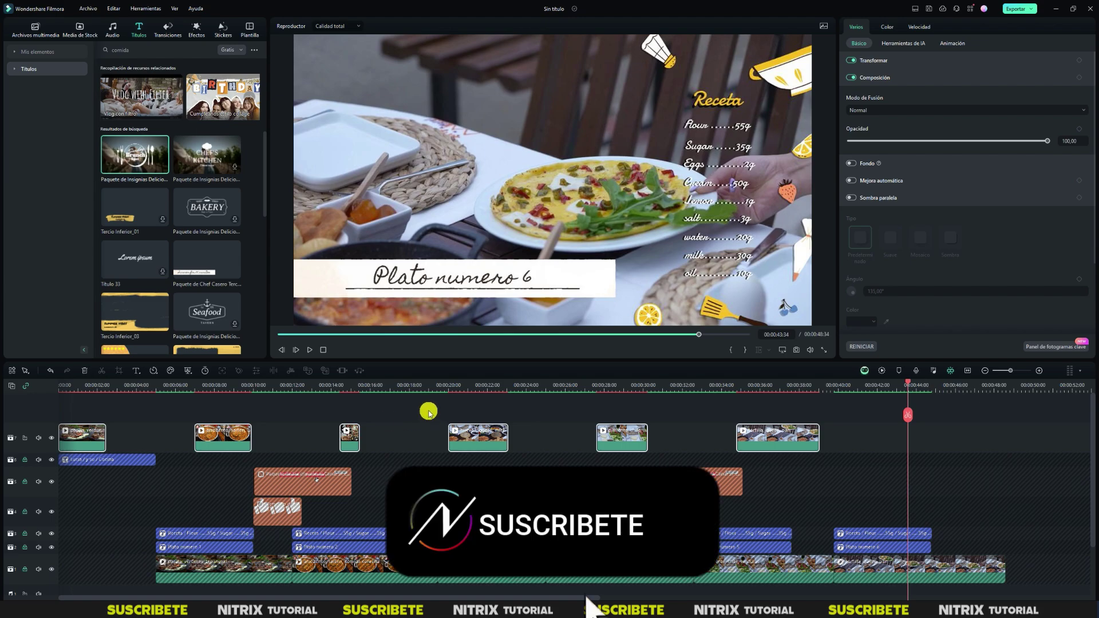
{"action": "left_click", "coordinate": [369, 427]}
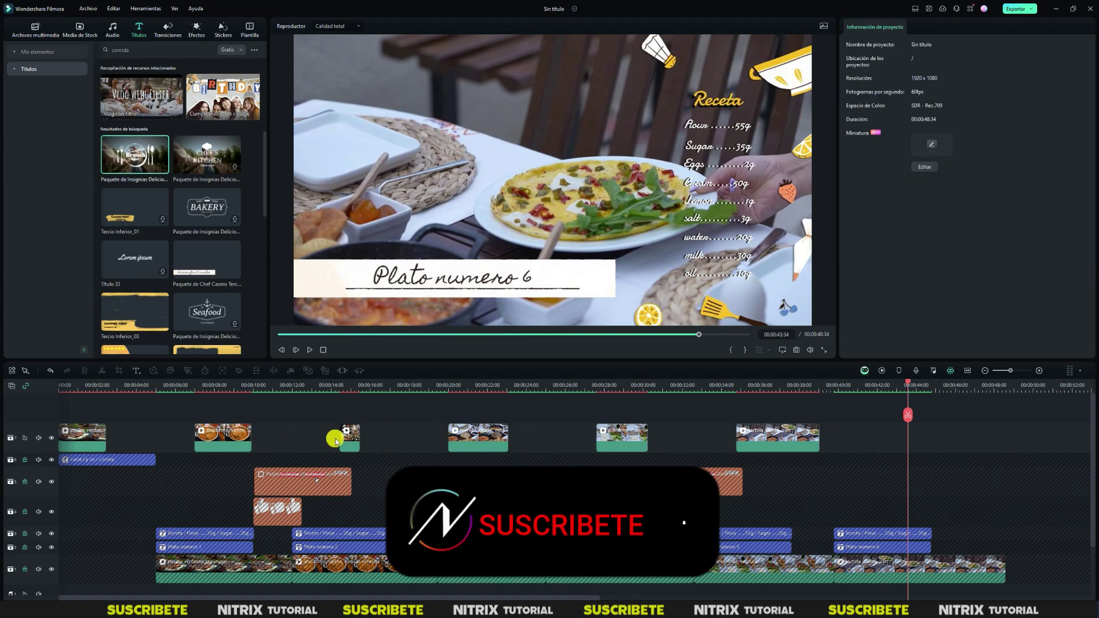
Move the second to sixth shortened clips on the new track so that all six follow one another without gaps.
{"action": "left_click", "coordinate": [200, 434]}
{"action": "left_click_drag", "start_coordinate": [200, 434], "coordinate": [112, 435]}
{"action": "left_click_drag", "start_coordinate": [341, 439], "coordinate": [170, 439]}
{"action": "left_click_drag", "start_coordinate": [469, 436], "coordinate": [210, 438]}
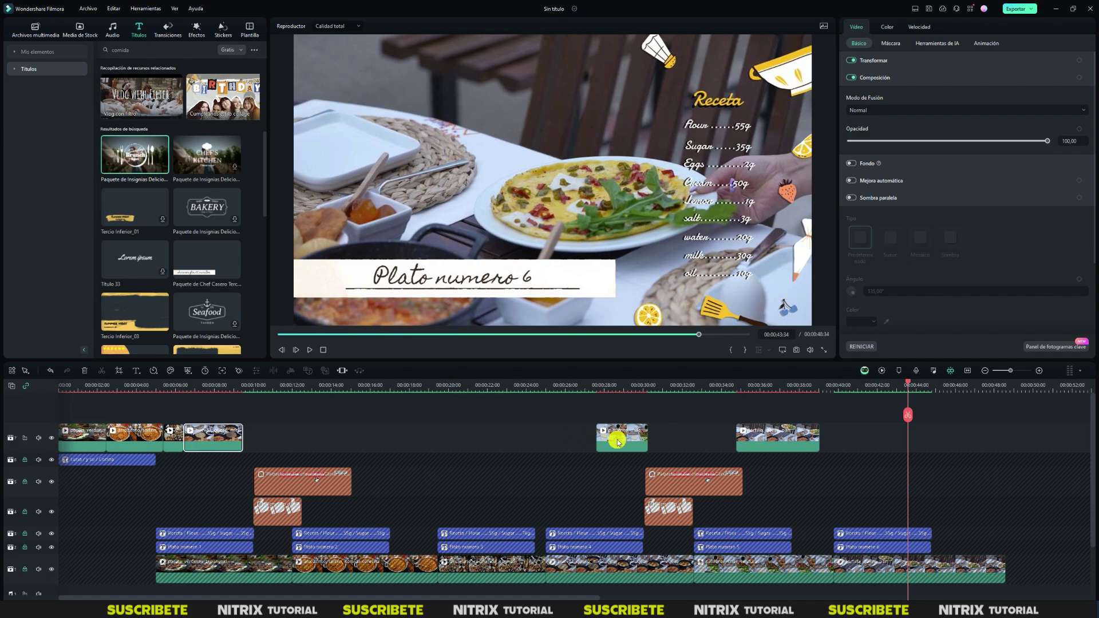
{"action": "left_click_drag", "start_coordinate": [618, 442], "coordinate": [262, 438]}
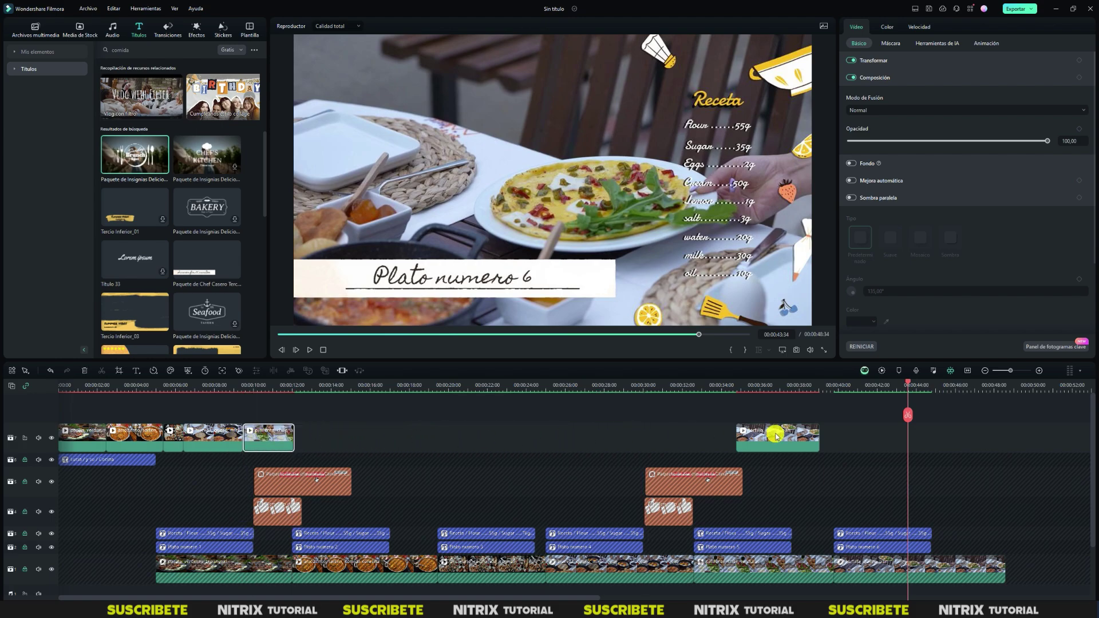
{"action": "left_click_drag", "start_coordinate": [776, 436], "coordinate": [330, 445]}
Split the second clip on the new track at 00:00:04:08 and delete its first part, closing the gap.
{"action": "left_click", "coordinate": [133, 440]}
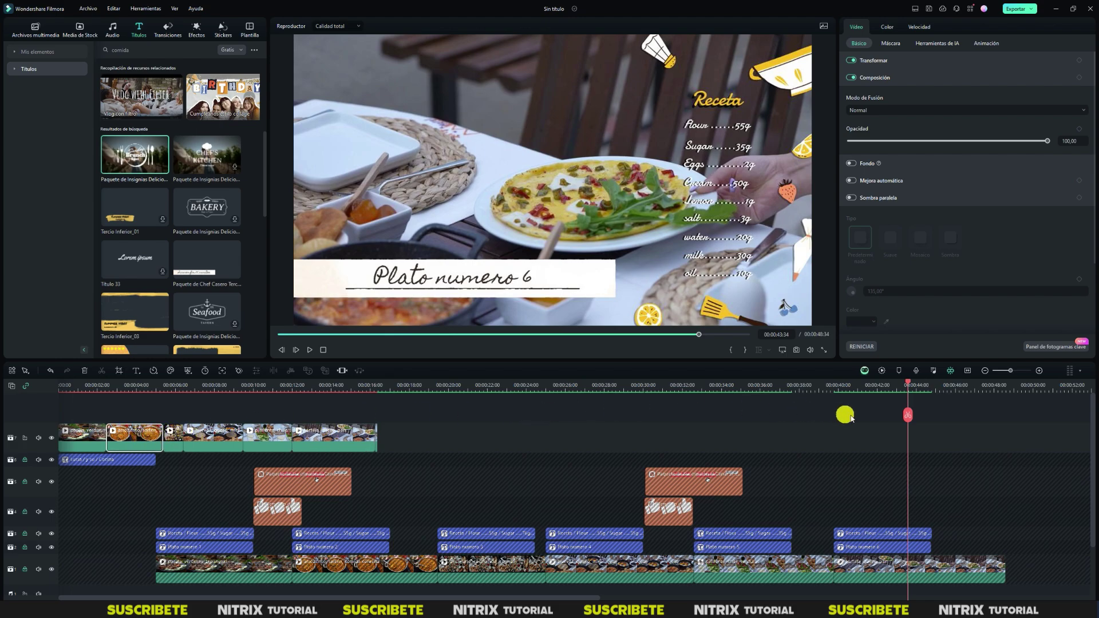
{"action": "left_click", "coordinate": [939, 372]}
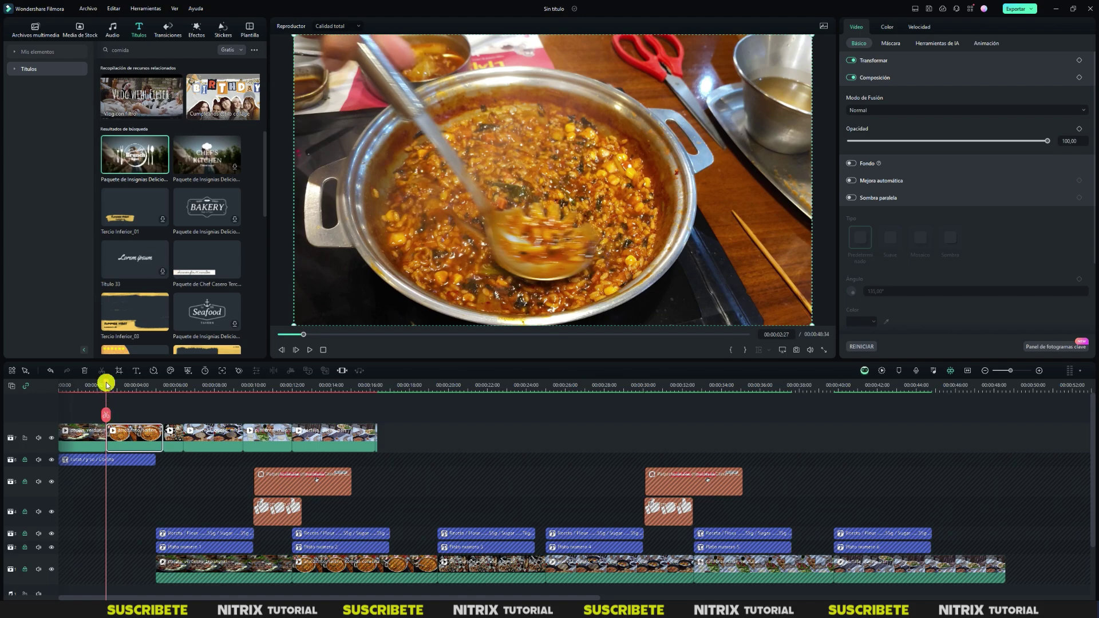
{"action": "left_click_drag", "start_coordinate": [106, 383], "coordinate": [141, 395]}
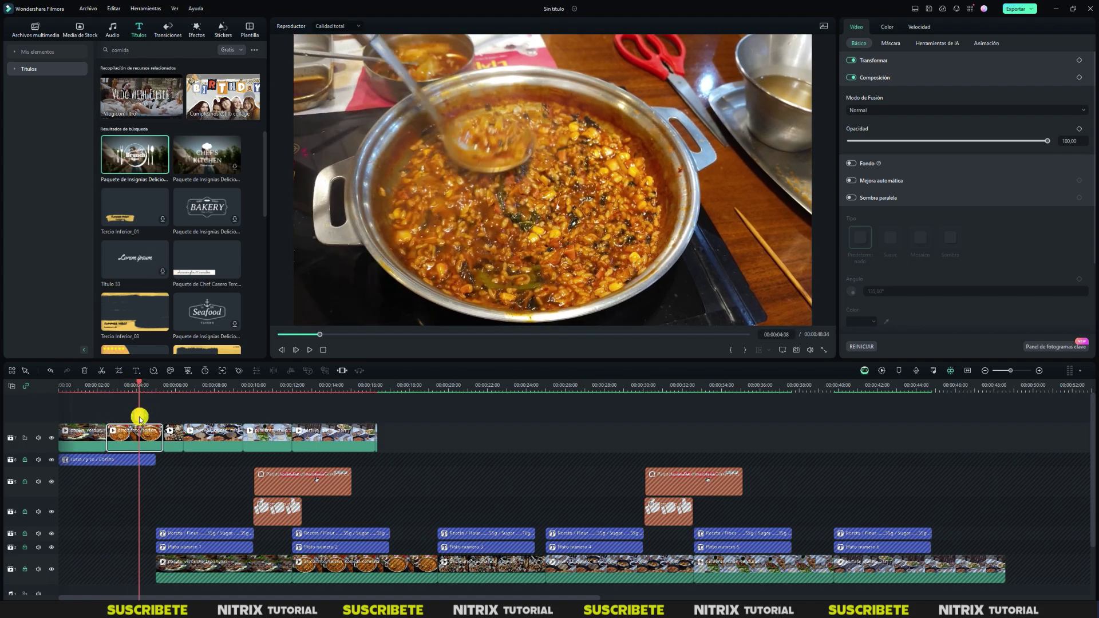
{"action": "key", "text": "ctrl+b"}
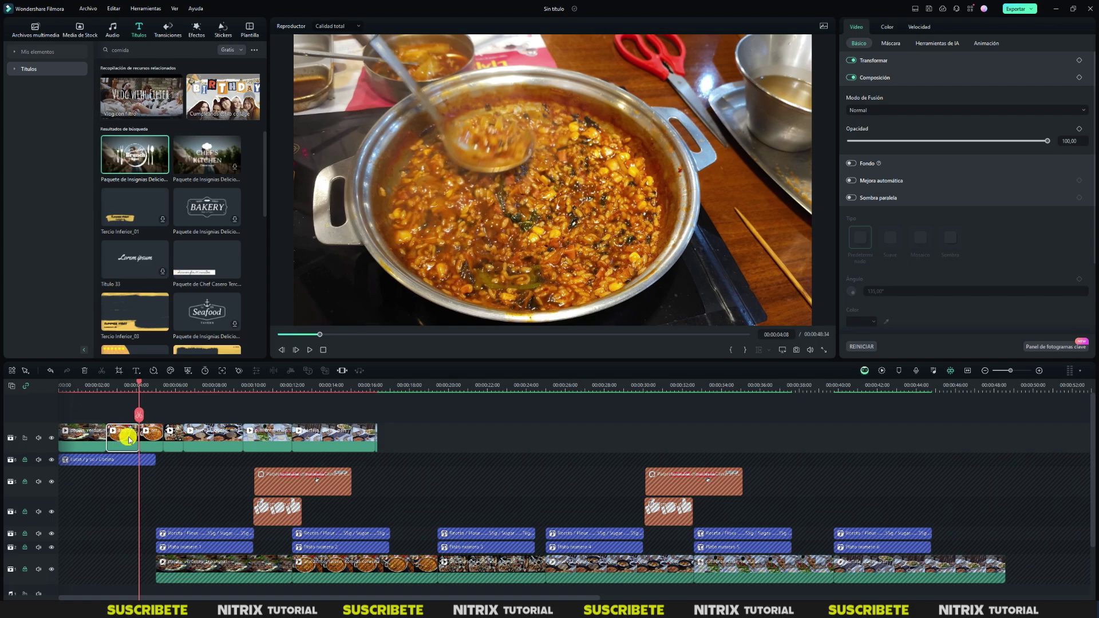
{"action": "key", "text": "Delete"}
Split the first clip on the new track at 00:00:01:13 and ripple delete the part before the cut.
{"action": "left_click", "coordinate": [76, 438]}
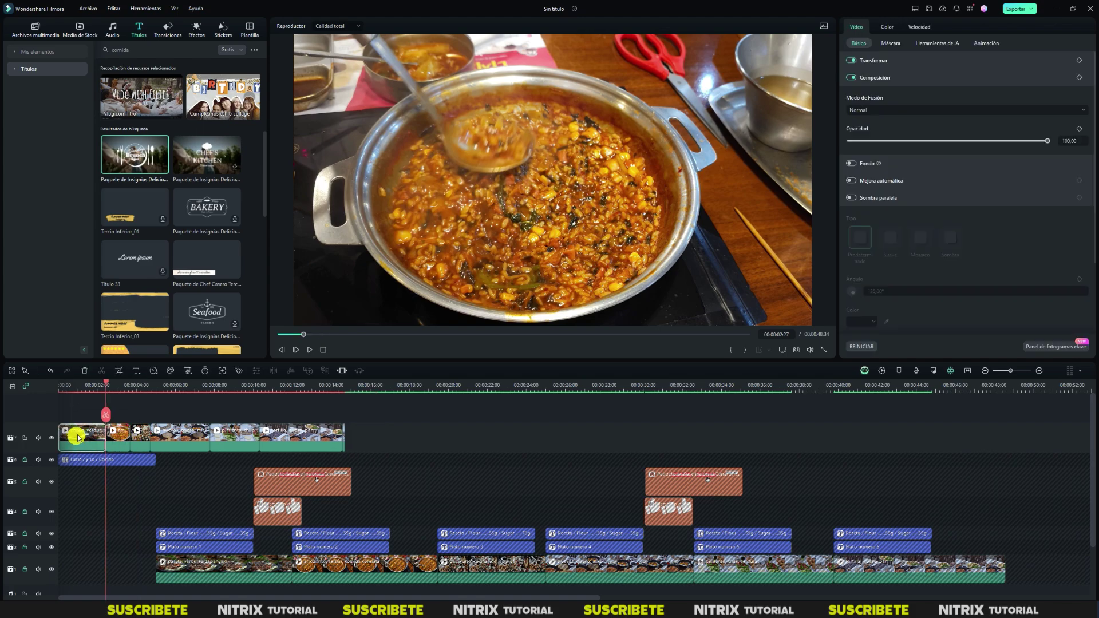
{"action": "left_click_drag", "start_coordinate": [105, 385], "coordinate": [82, 388]}
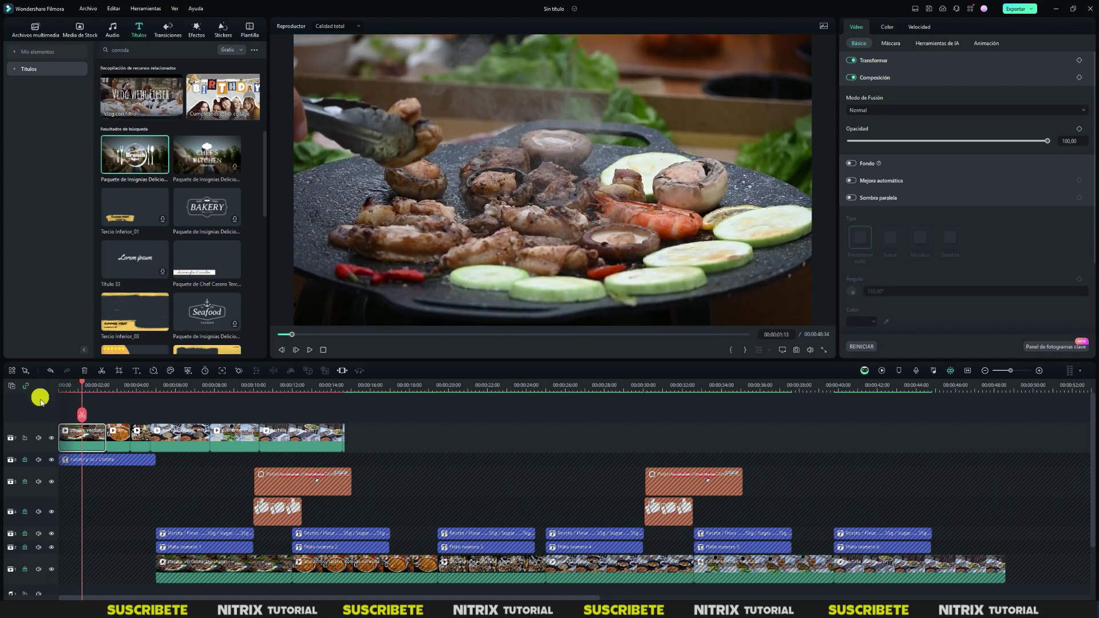
{"action": "left_click", "coordinate": [81, 415]}
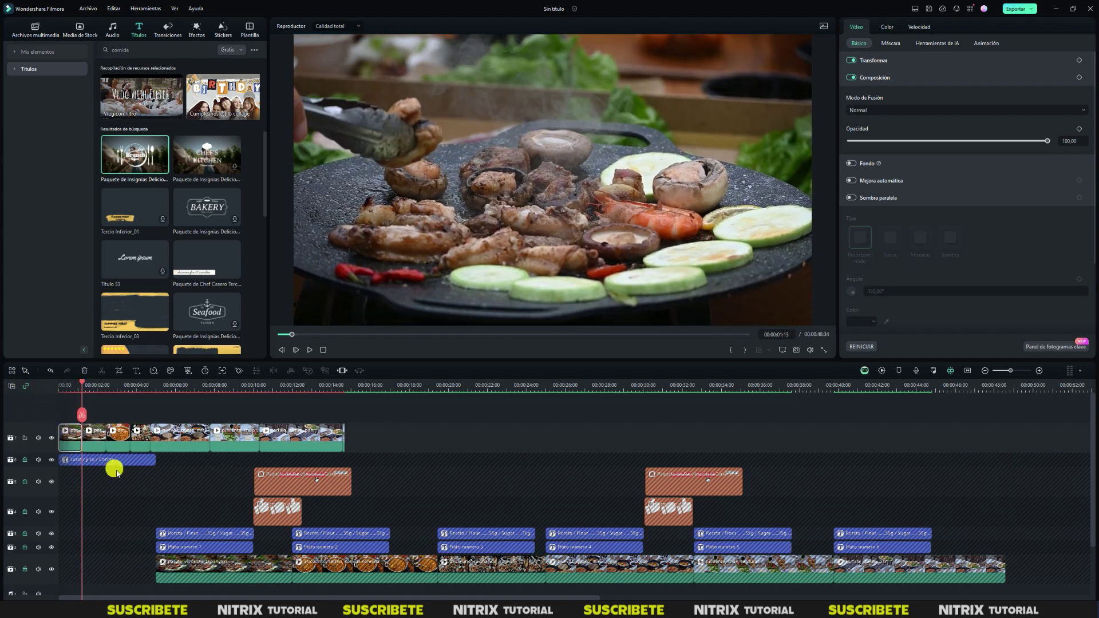
{"action": "key", "text": "shift+Delete"}
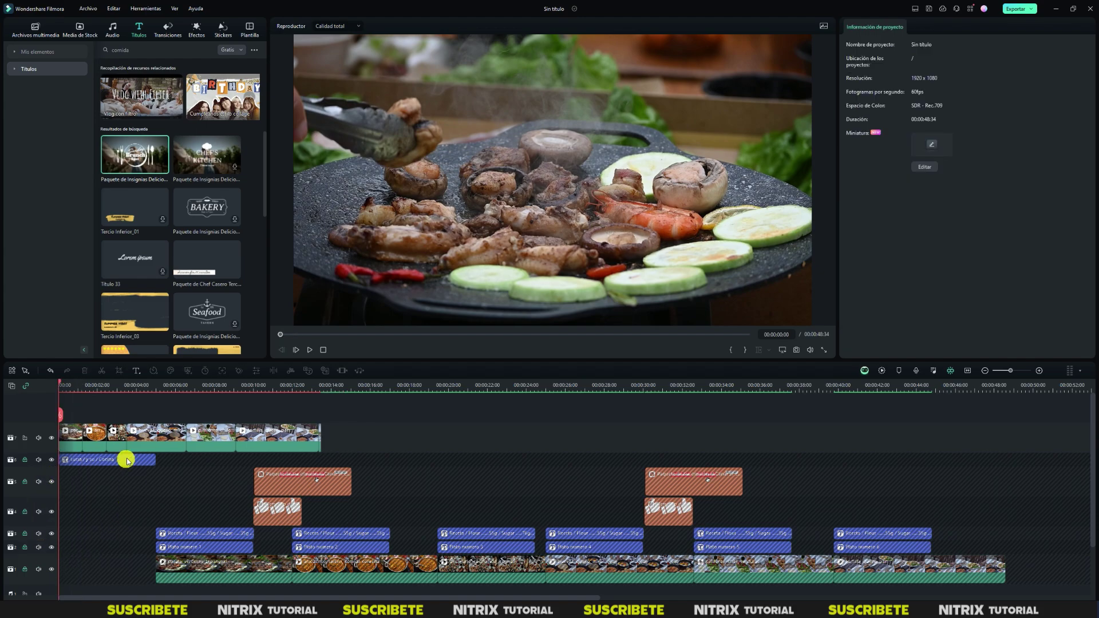
Trim the end of the fourth clip on the new track to 00:00:04:35, closing the gap.
{"action": "left_click", "coordinate": [160, 440]}
{"action": "left_click", "coordinate": [122, 418]}
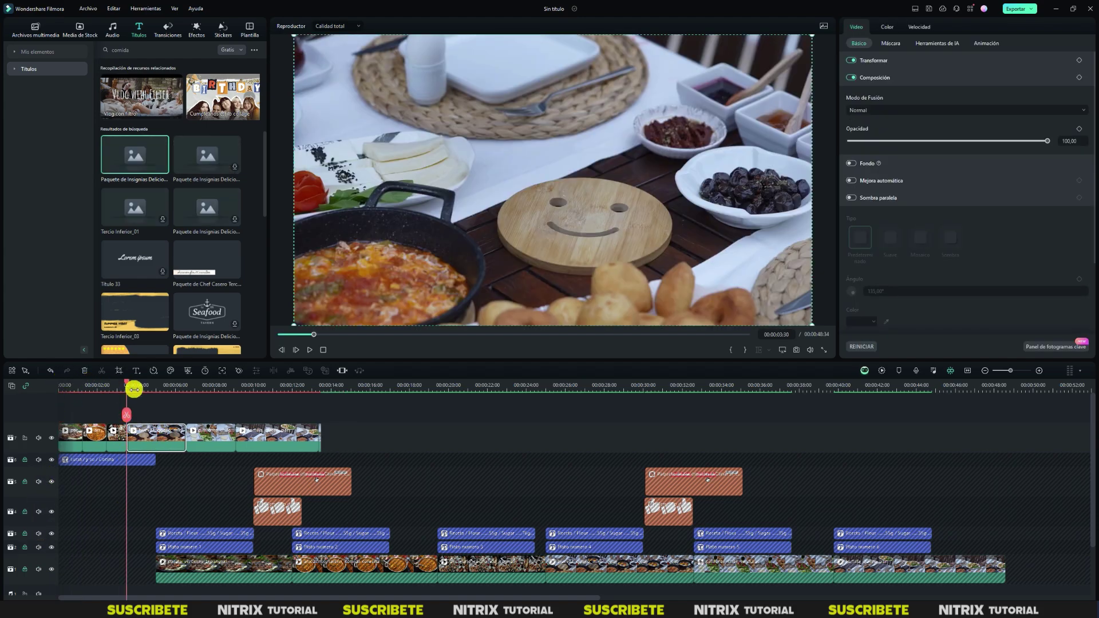
{"action": "left_click_drag", "start_coordinate": [127, 383], "coordinate": [148, 384]}
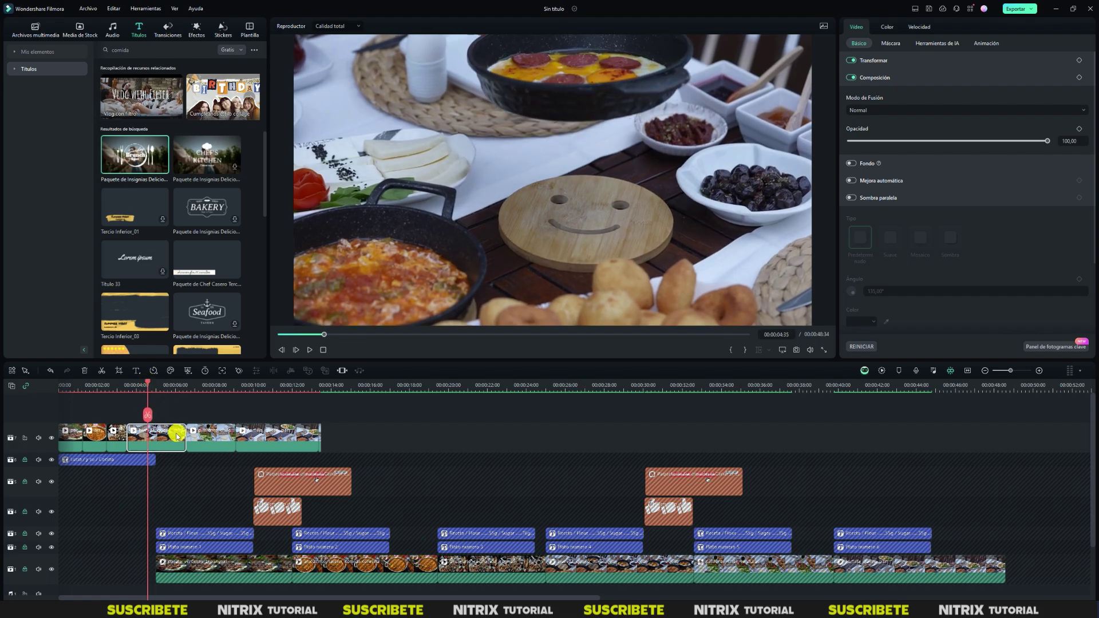
{"action": "key", "text": "alt+]"}
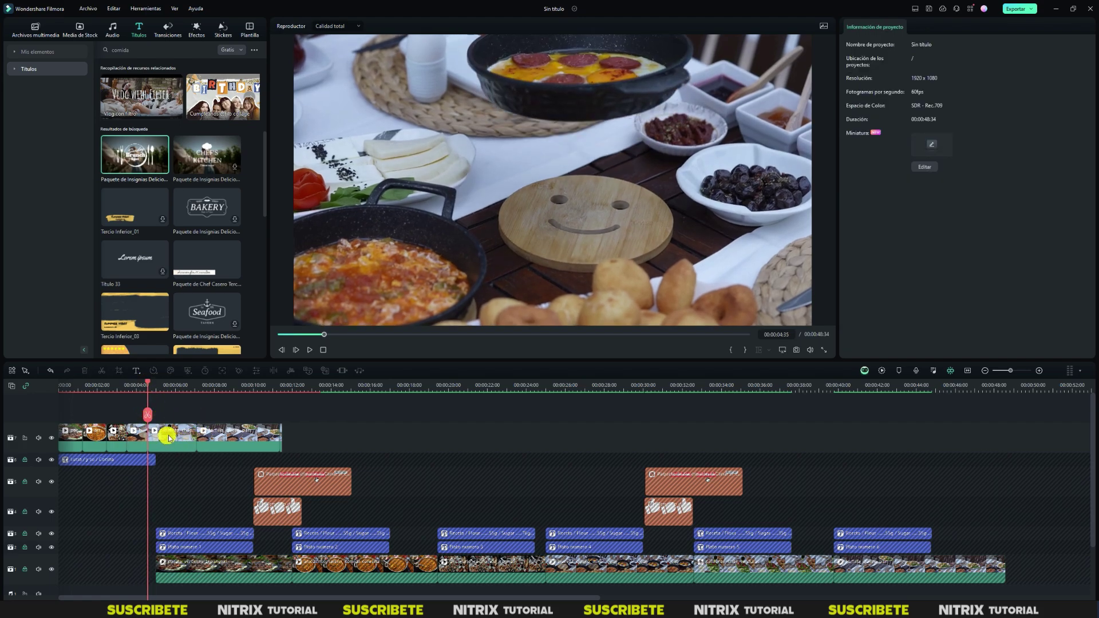
Split the fifth clip at 00:00:05:40, delete its second part and move the playhead onto the sixth clip.
{"action": "left_click_drag", "start_coordinate": [148, 384], "coordinate": [170, 387]}
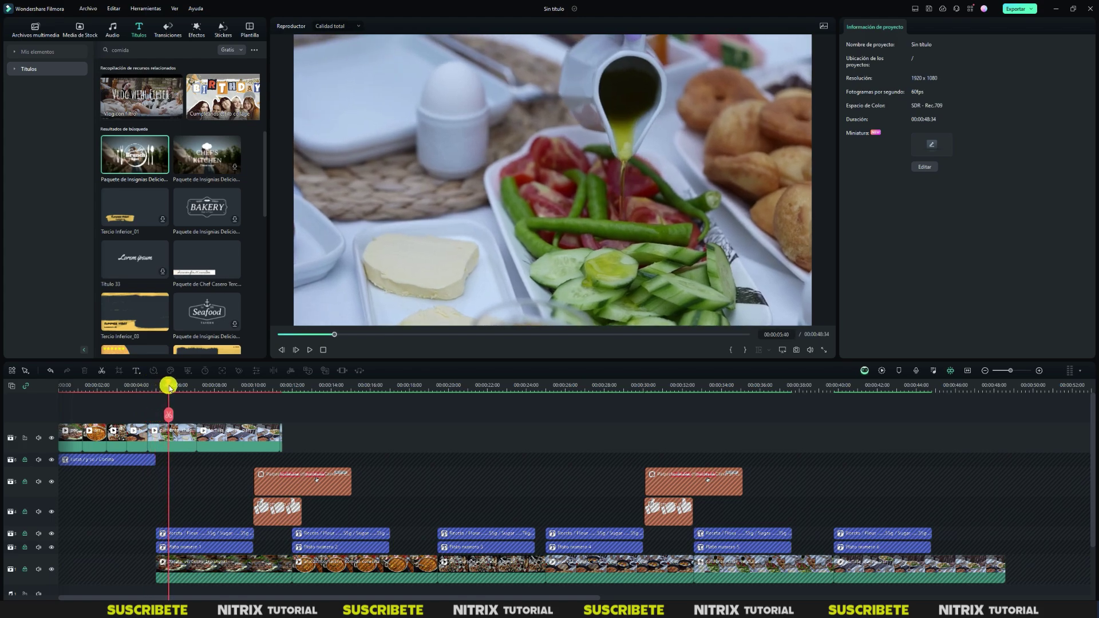
{"action": "left_click", "coordinate": [170, 414]}
{"action": "left_click", "coordinate": [179, 435]}
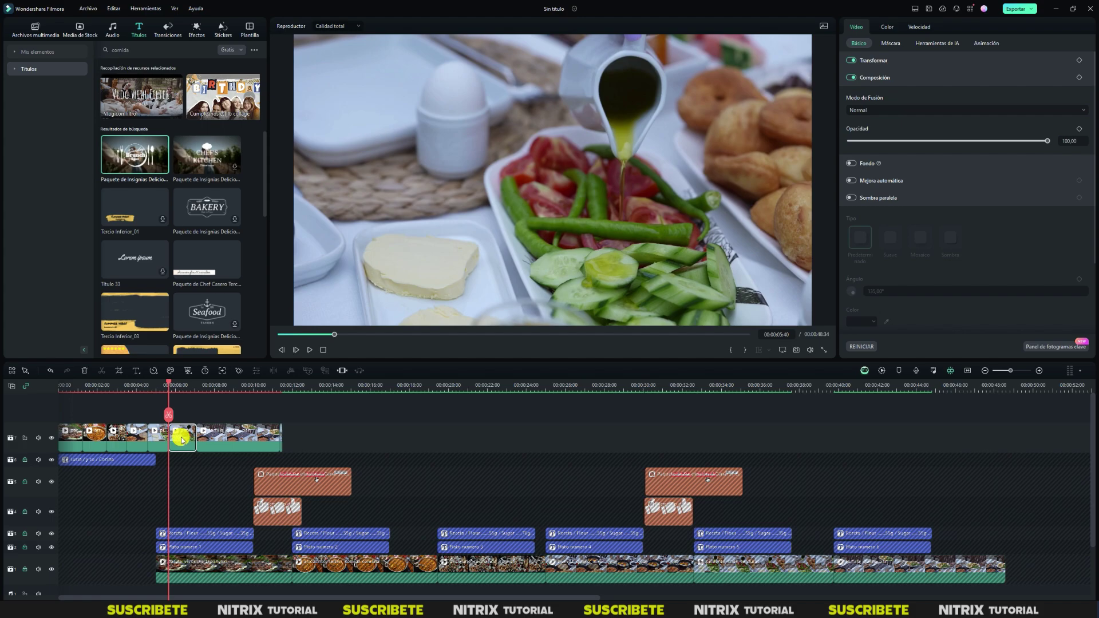
{"action": "key", "text": "Delete"}
{"action": "left_click_drag", "start_coordinate": [170, 388], "coordinate": [190, 388]}
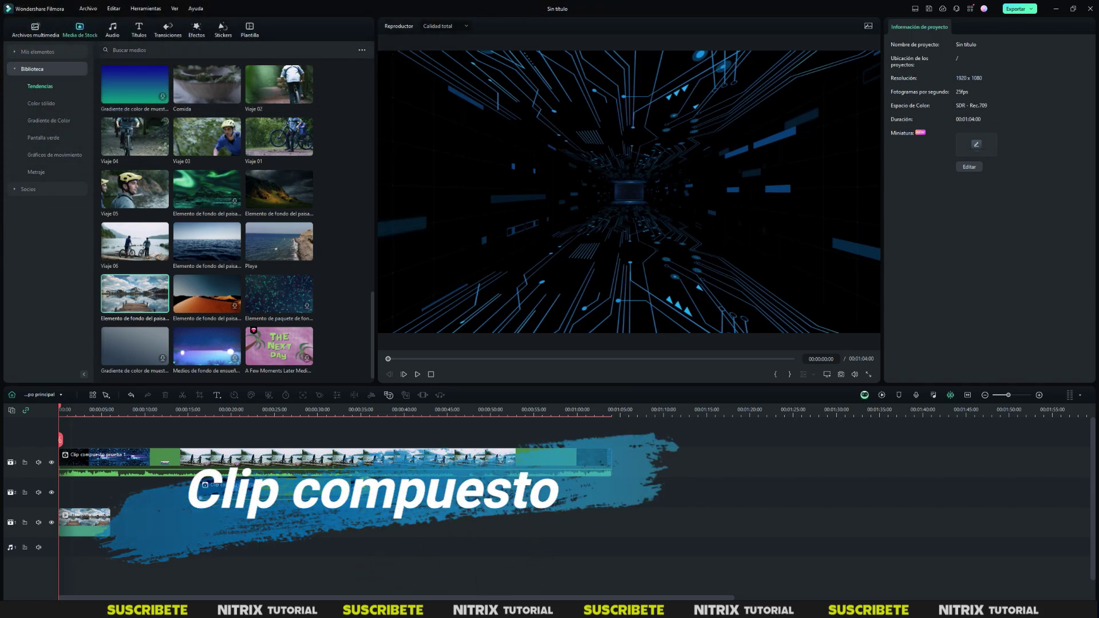
Open the timeline of Clip compuesto prueba 2, accept the reminder, and switch to the timeline of Clip compuesto prueba 1.
{"action": "left_click", "coordinate": [188, 460]}
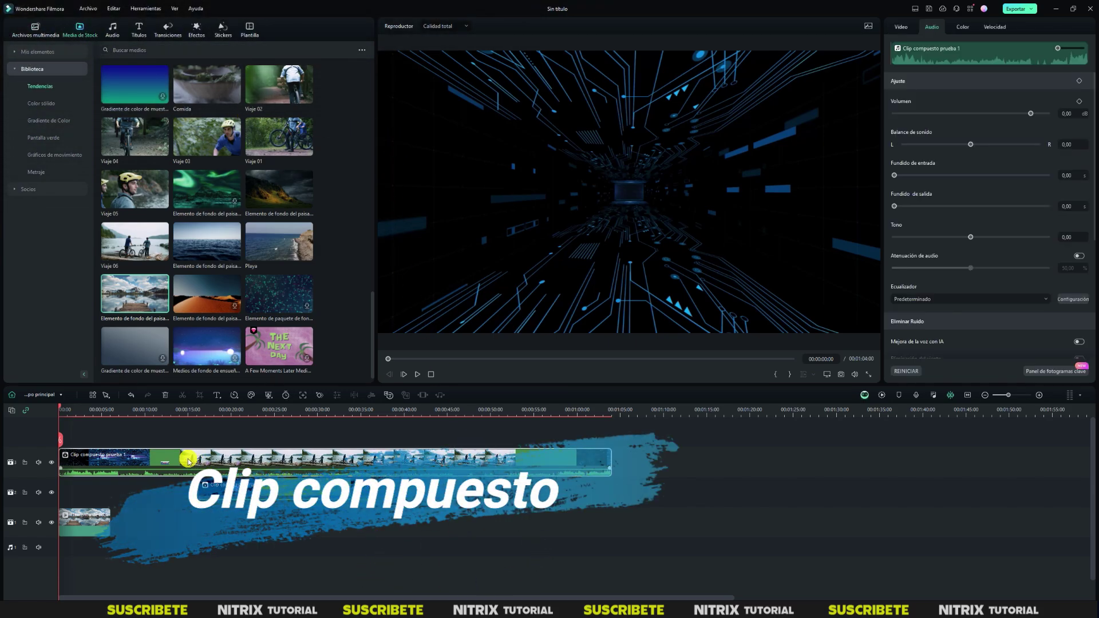
{"action": "left_click", "coordinate": [55, 394]}
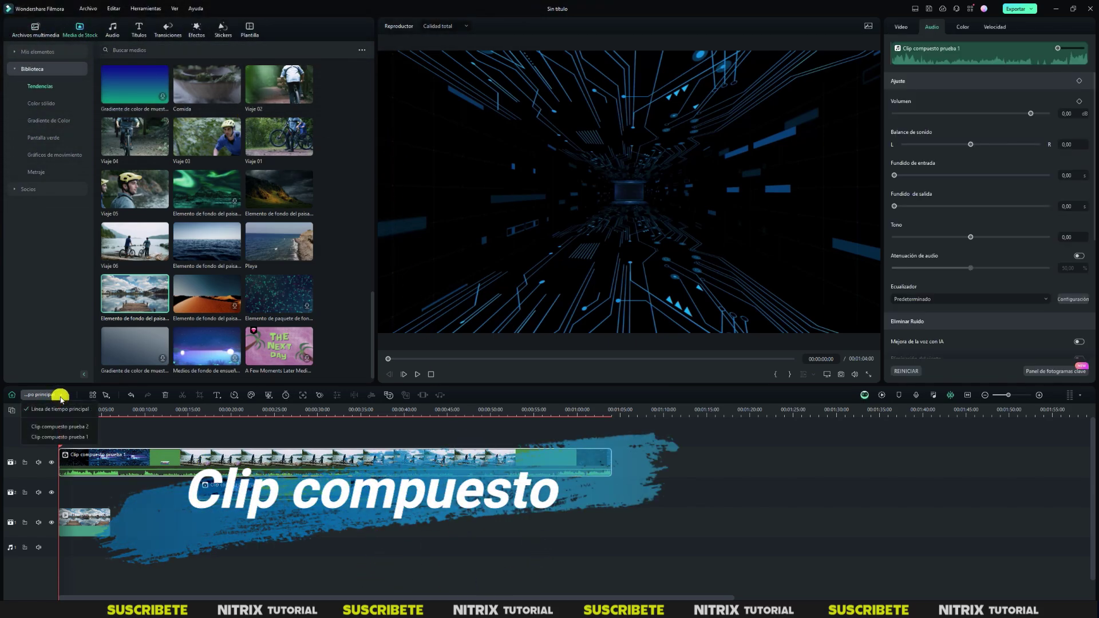
{"action": "left_click", "coordinate": [54, 428]}
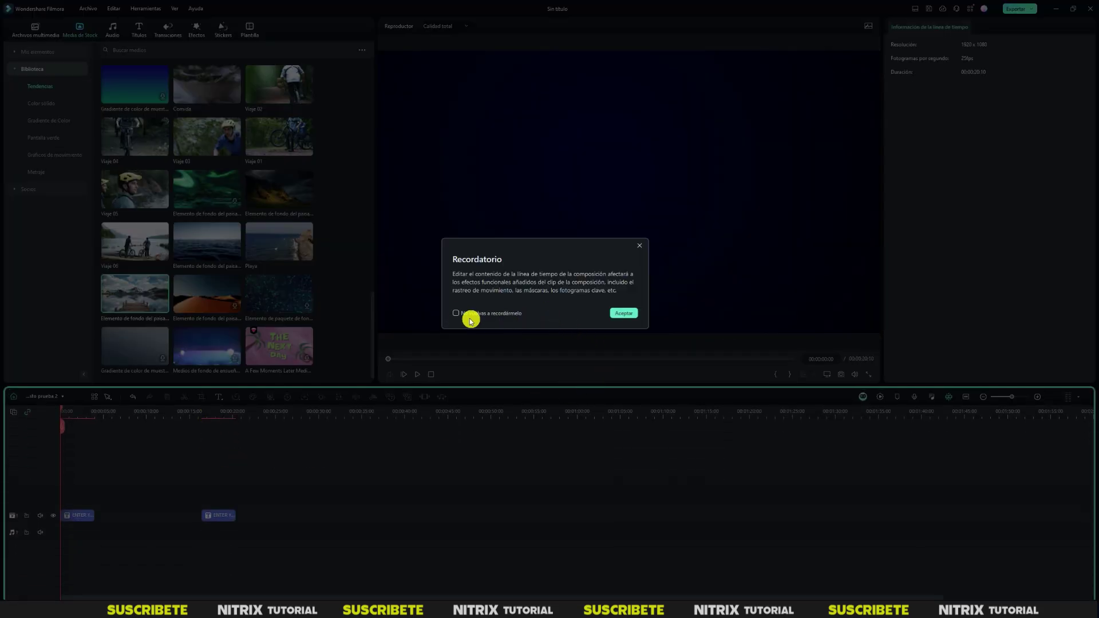
{"action": "left_click", "coordinate": [624, 313]}
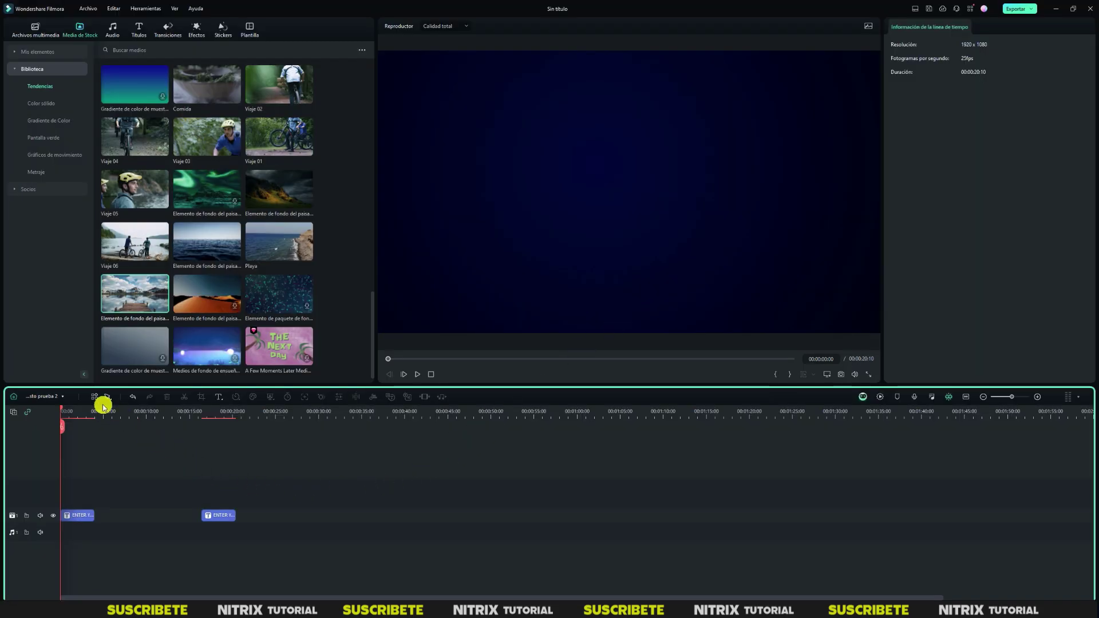
{"action": "left_click", "coordinate": [63, 399]}
{"action": "left_click", "coordinate": [68, 440]}
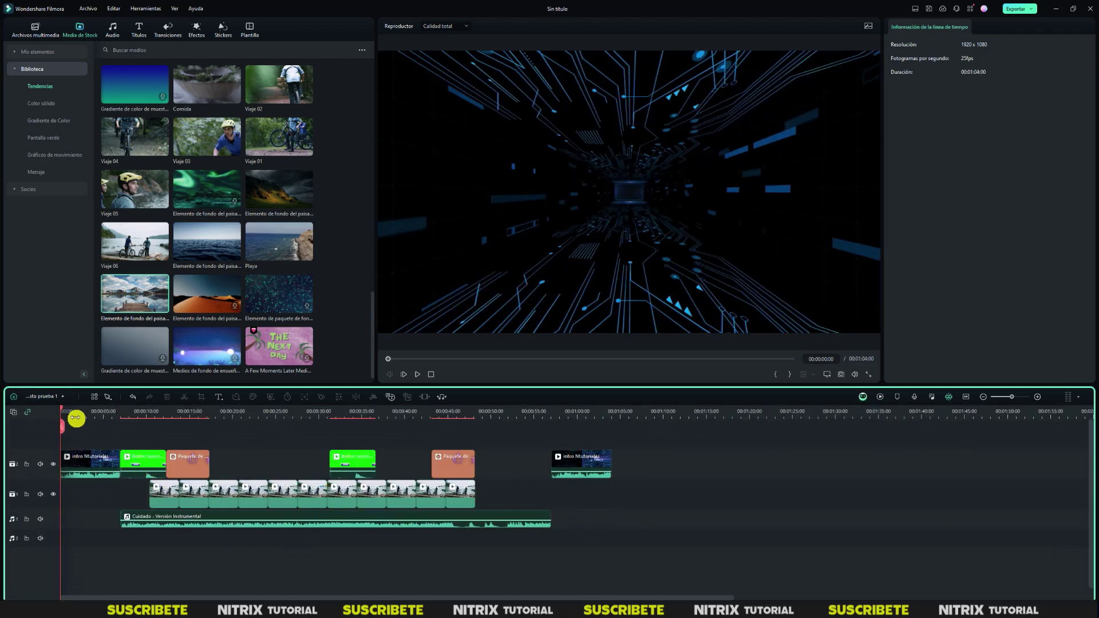
{"action": "left_click", "coordinate": [60, 395]}
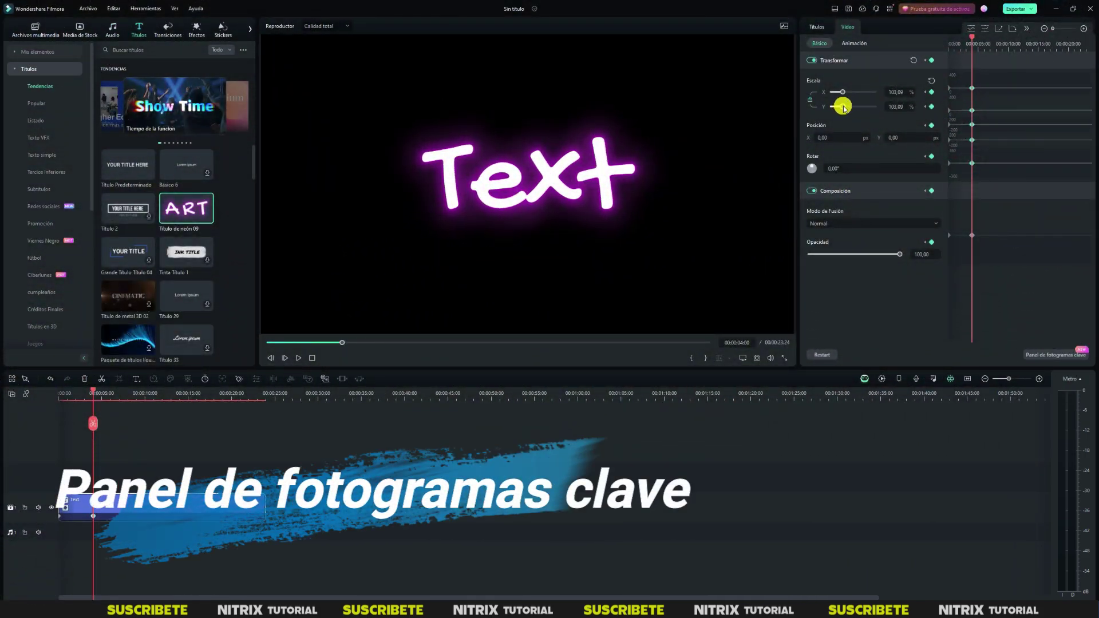
Keyframe the neon text title's scale to about 156.7% at 00:00:04:00 and 100% at 00:00:07:01.
{"action": "left_click_drag", "start_coordinate": [844, 107], "coordinate": [849, 106]}
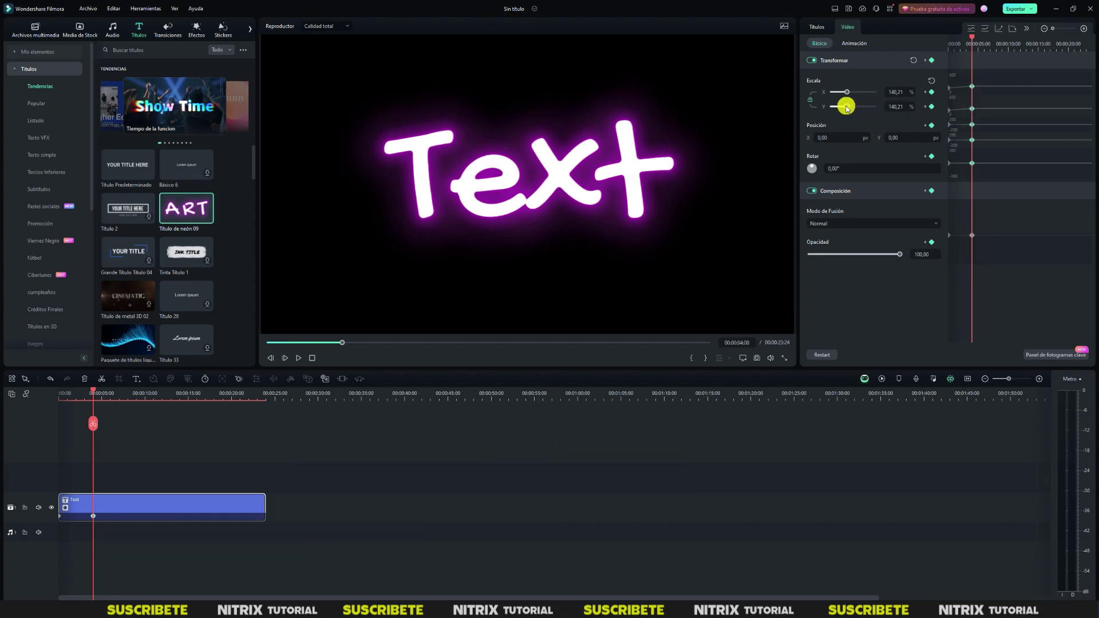
{"action": "left_click_drag", "start_coordinate": [842, 105], "coordinate": [849, 106]}
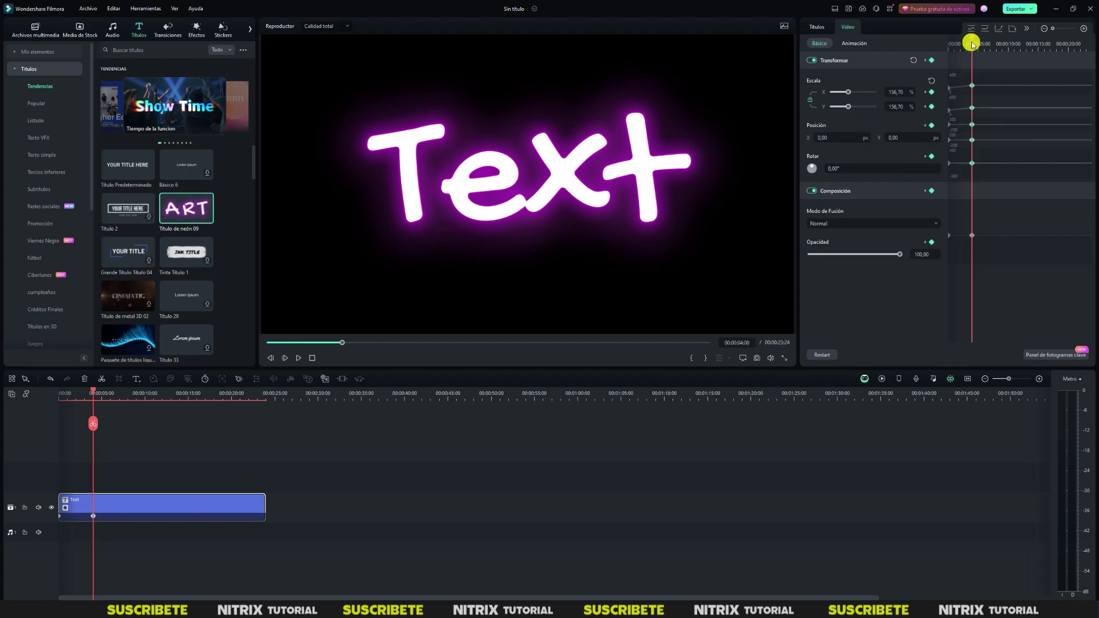
{"action": "left_click_drag", "start_coordinate": [971, 38], "coordinate": [991, 38]}
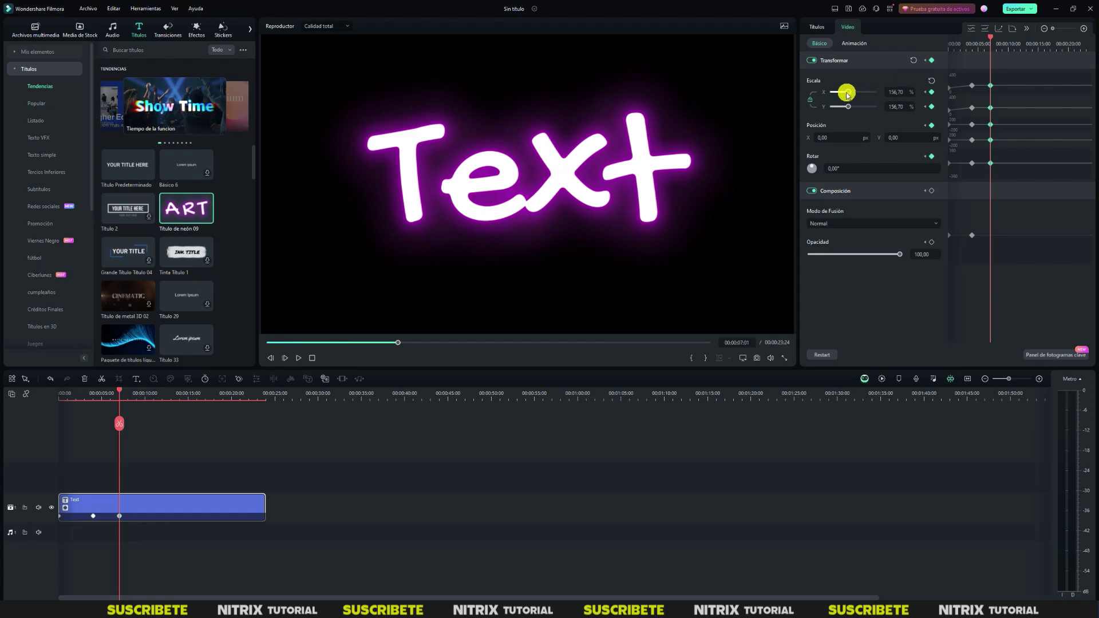
{"action": "left_click_drag", "start_coordinate": [851, 94], "coordinate": [844, 95]}
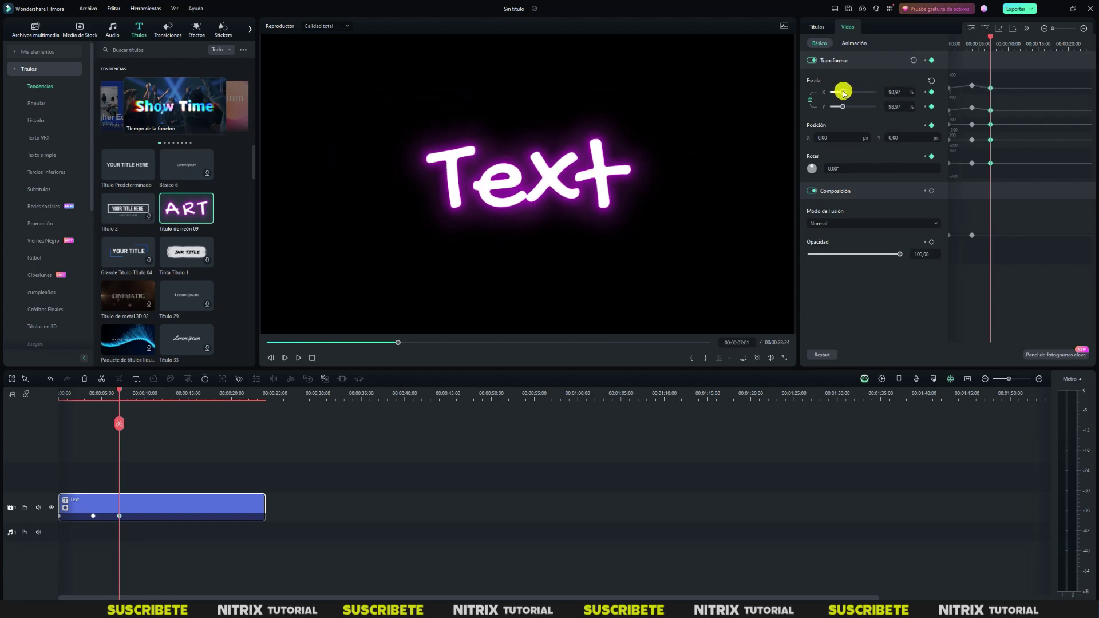
{"action": "left_click", "coordinate": [896, 92]}
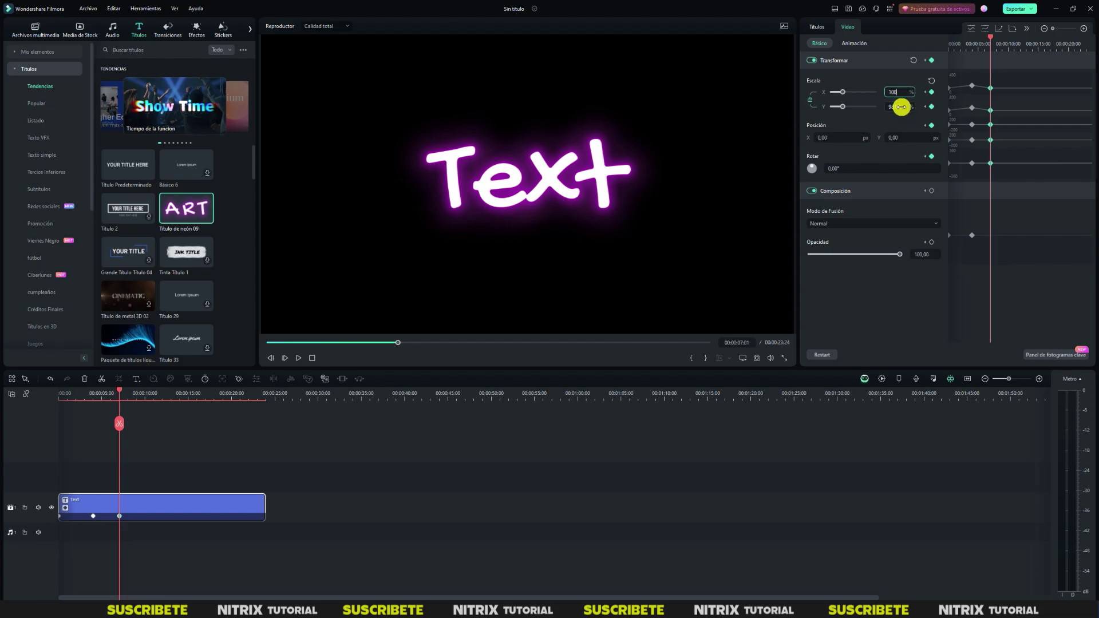
{"action": "left_click", "coordinate": [901, 107]}
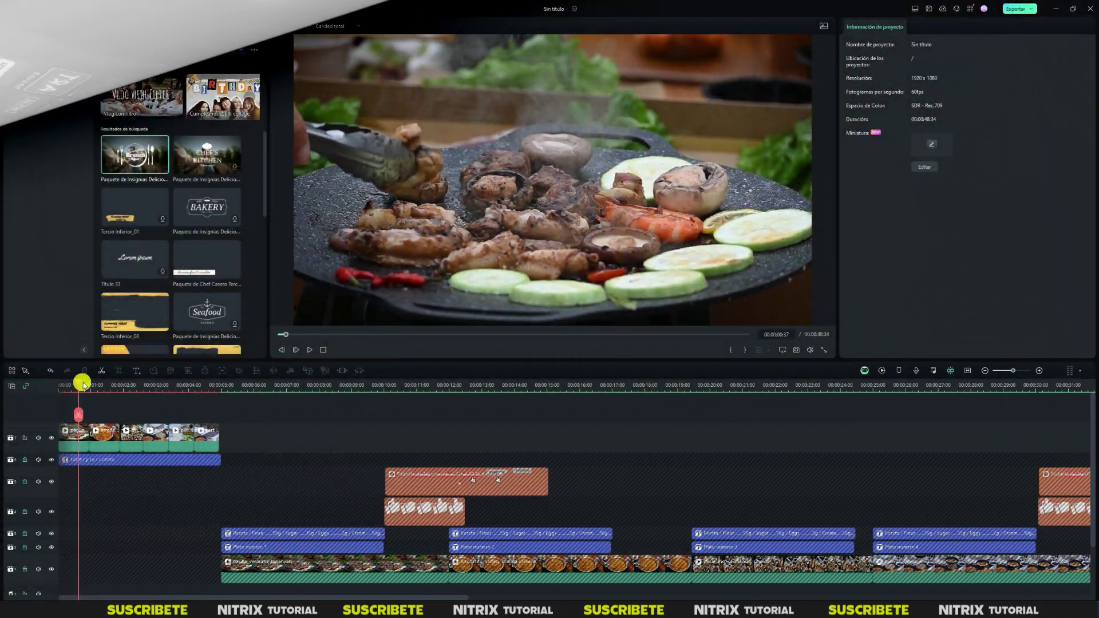
Unlock the intro title's track and move the six montage clips onto it, placing the title on the track above them at the start.
{"action": "mouse_move", "coordinate": [84, 385]}
{"action": "left_mouse_down"}
{"action": "mouse_move", "coordinate": [133, 380]}
{"action": "mouse_move", "coordinate": [69, 380]}
{"action": "mouse_move", "coordinate": [67, 395]}
{"action": "left_mouse_up"}
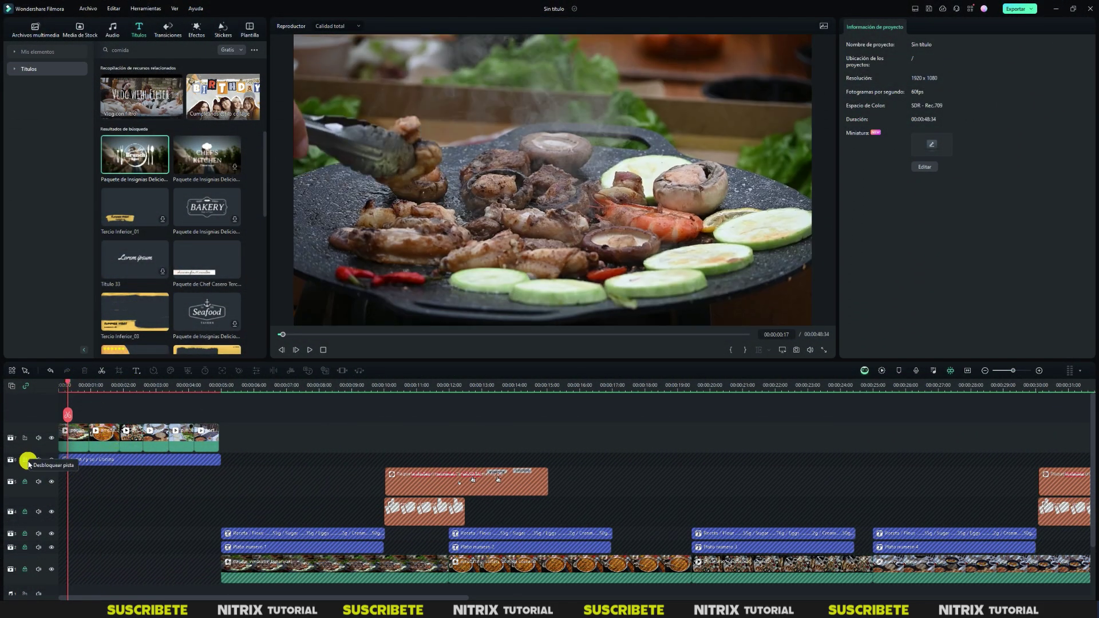
{"action": "left_click", "coordinate": [25, 461]}
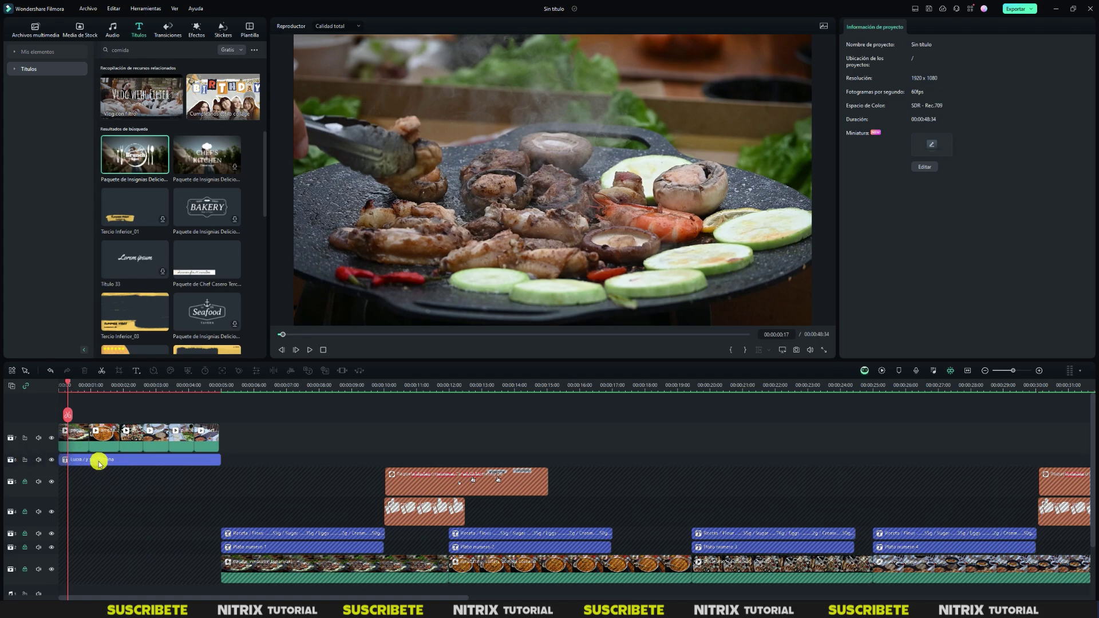
{"action": "left_click_drag", "start_coordinate": [99, 462], "coordinate": [276, 458]}
{"action": "left_click", "coordinate": [196, 435]}
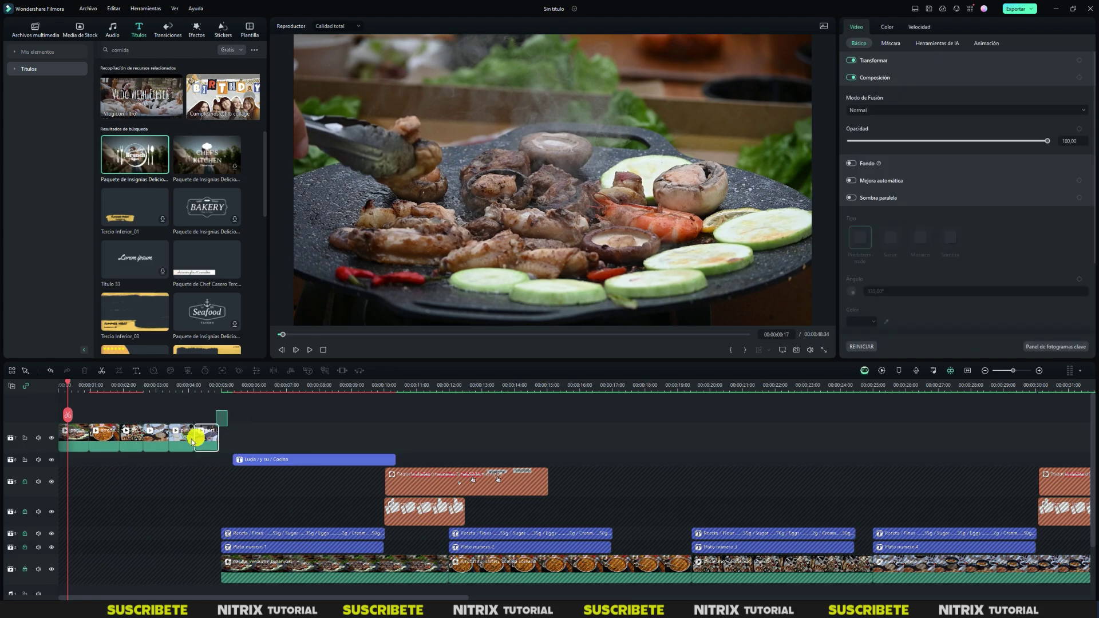
{"action": "left_click_drag", "start_coordinate": [93, 437], "coordinate": [97, 462]}
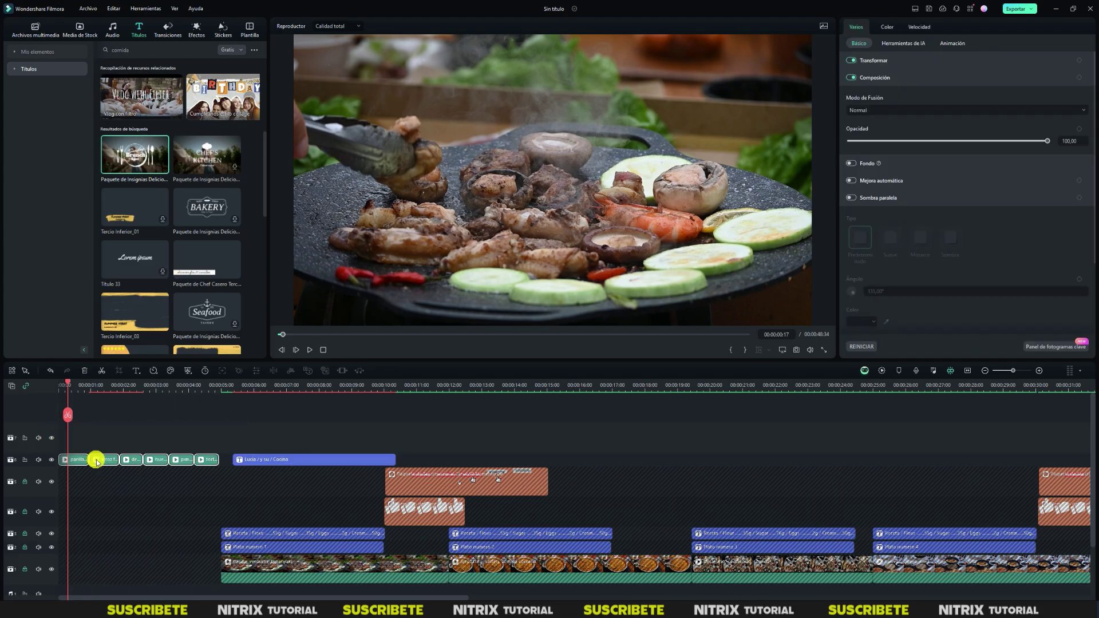
{"action": "left_click_drag", "start_coordinate": [286, 459], "coordinate": [86, 439]}
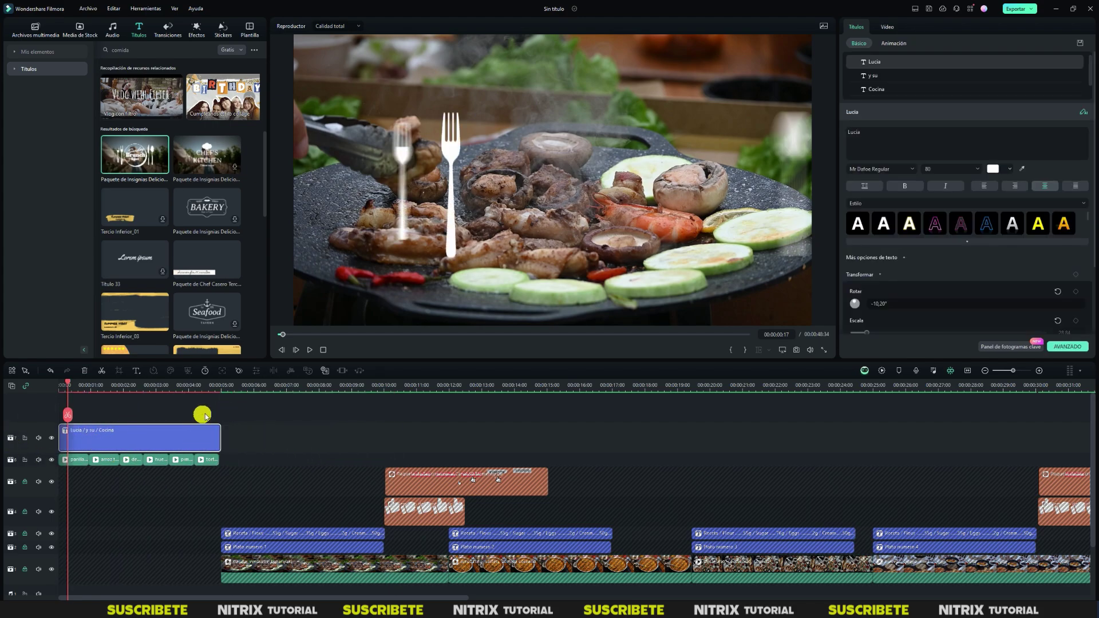
Play the video from the beginning to check the intro title over the montage and the following dishes.
{"action": "left_click", "coordinate": [310, 350]}
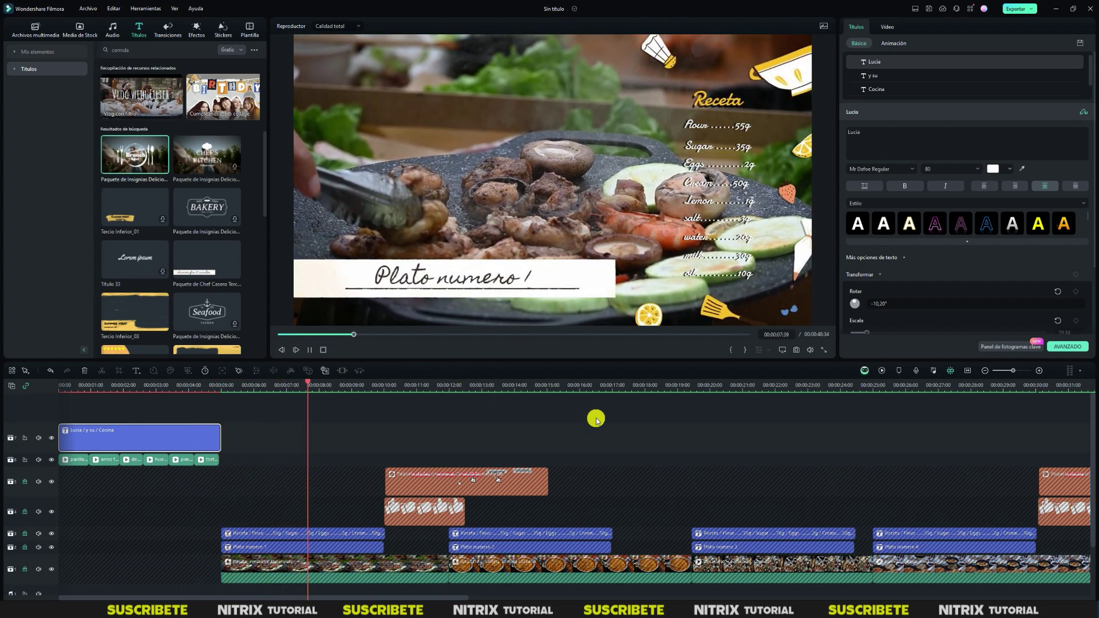
{"action": "left_click", "coordinate": [323, 350]}
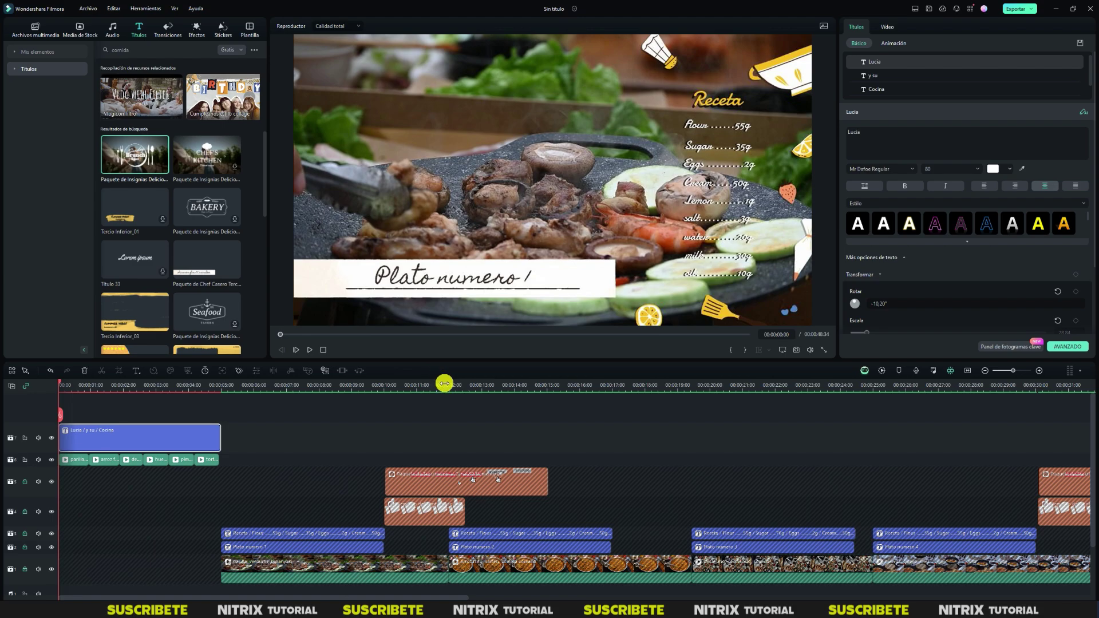
{"action": "left_click_drag", "start_coordinate": [445, 384], "coordinate": [358, 375]}
{"action": "left_click", "coordinate": [310, 350]}
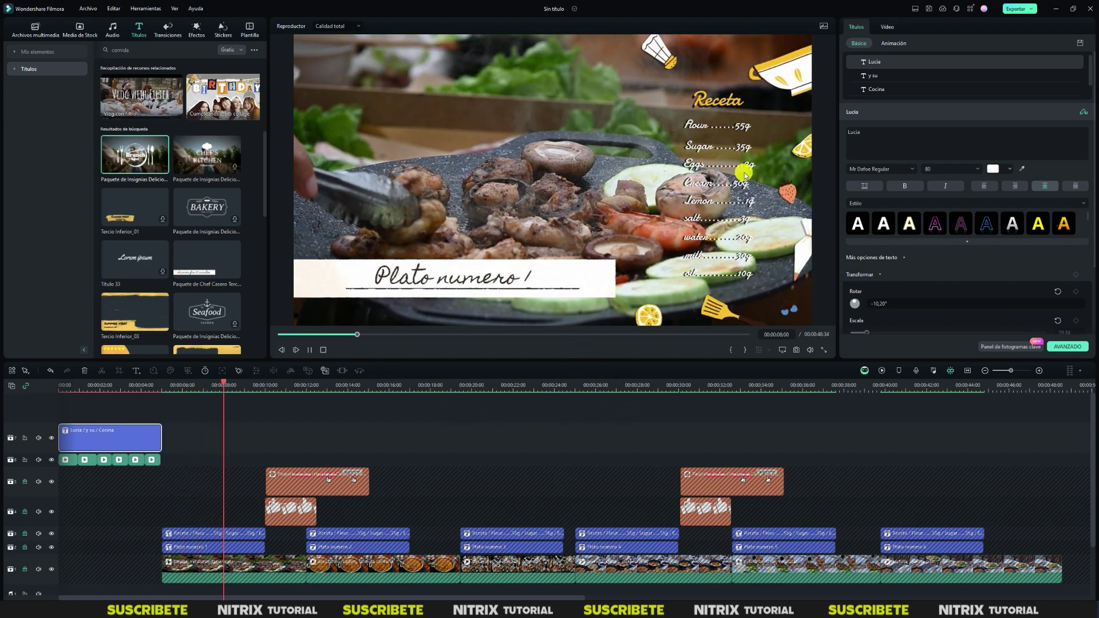
{"action": "left_click", "coordinate": [325, 350]}
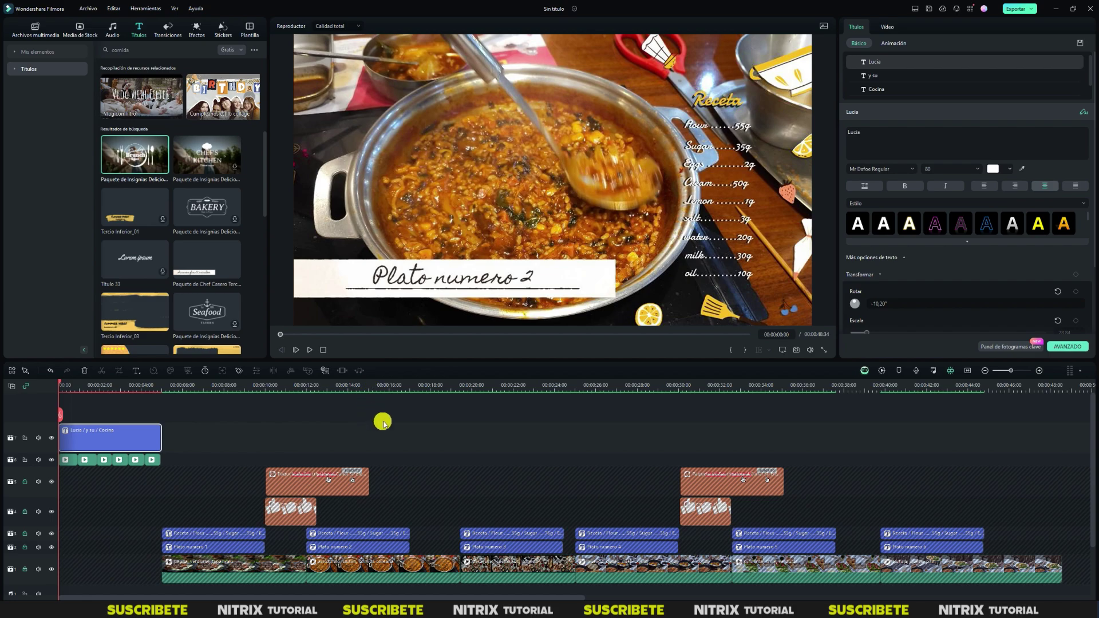
{"action": "left_click", "coordinate": [353, 351]}
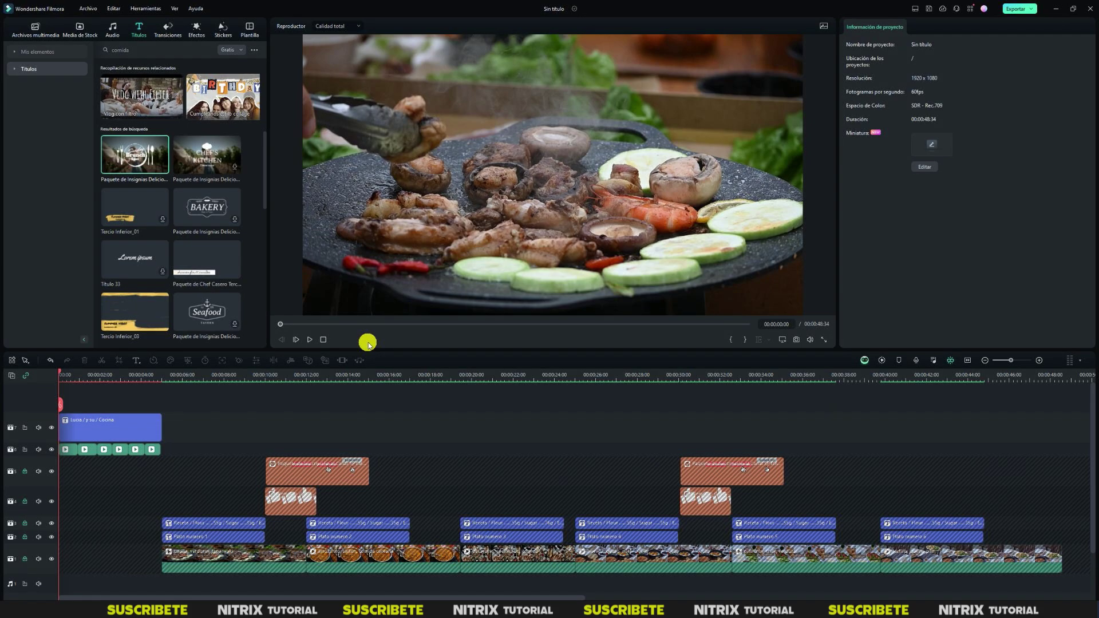
{"action": "left_click", "coordinate": [86, 9]}
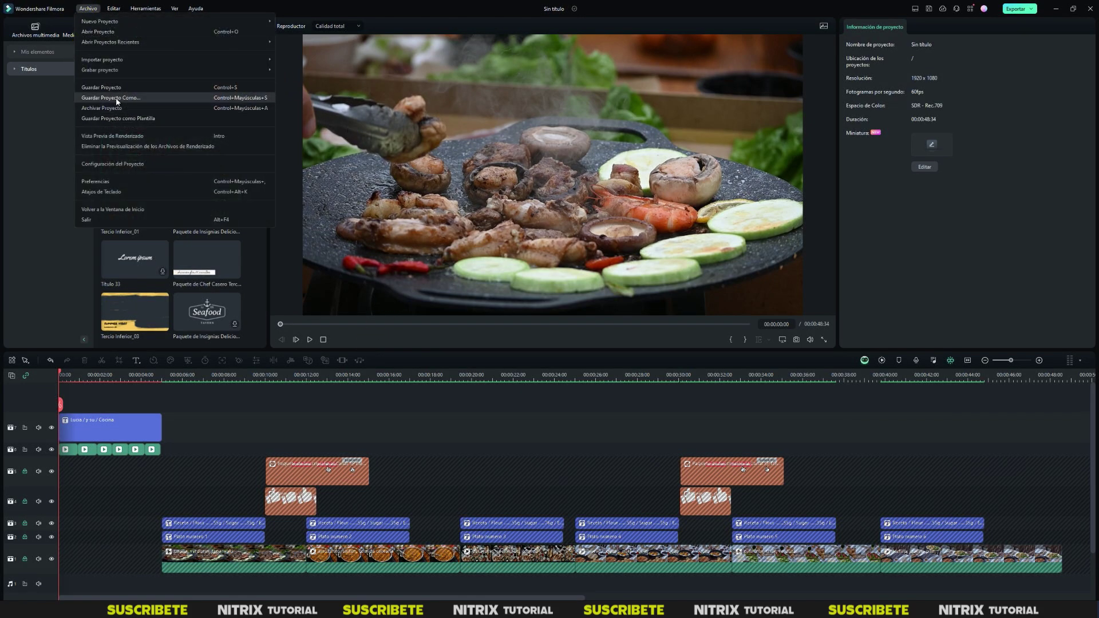
{"action": "left_click", "coordinate": [419, 47]}
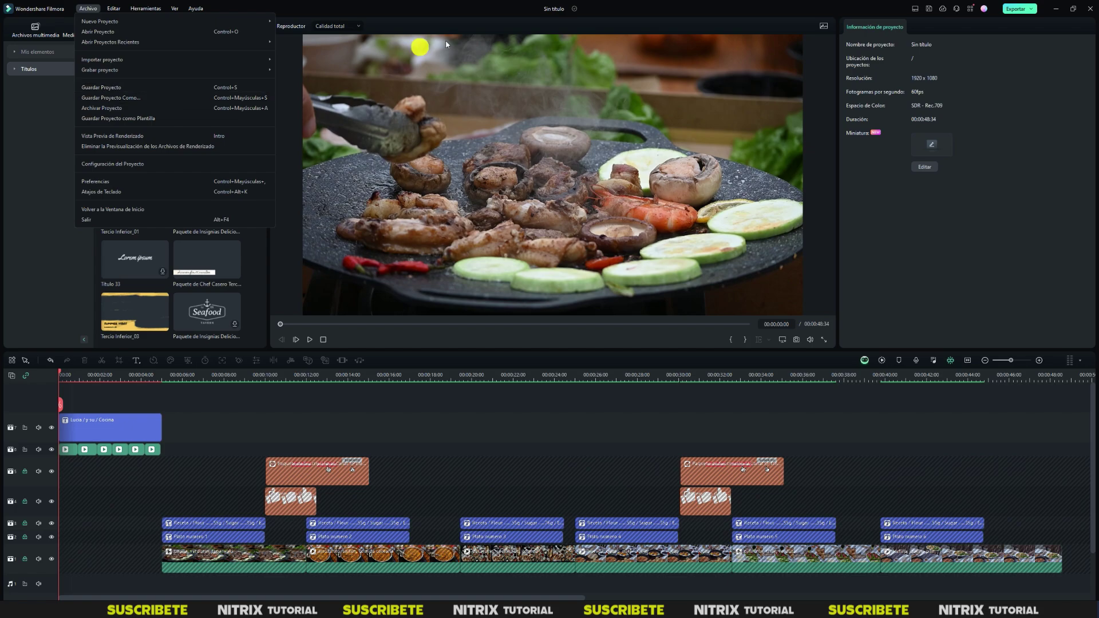
{"action": "left_click", "coordinate": [476, 8]}
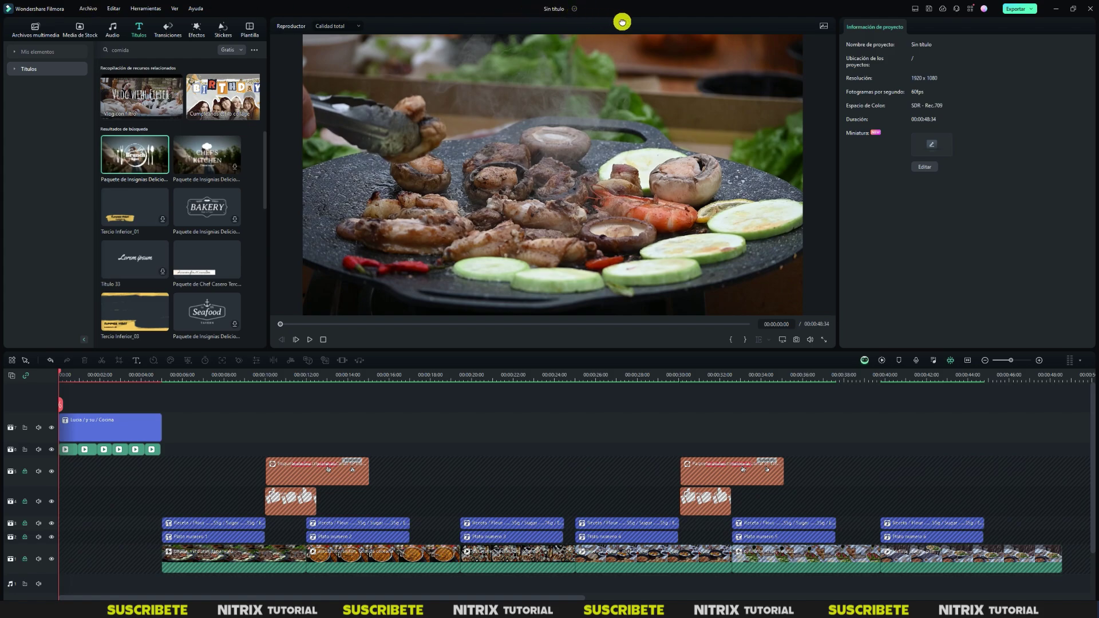
Save the project as "lucia y su cocina" in the pruebas folder inside nitrix tutorial.
{"action": "left_click", "coordinate": [80, 10]}
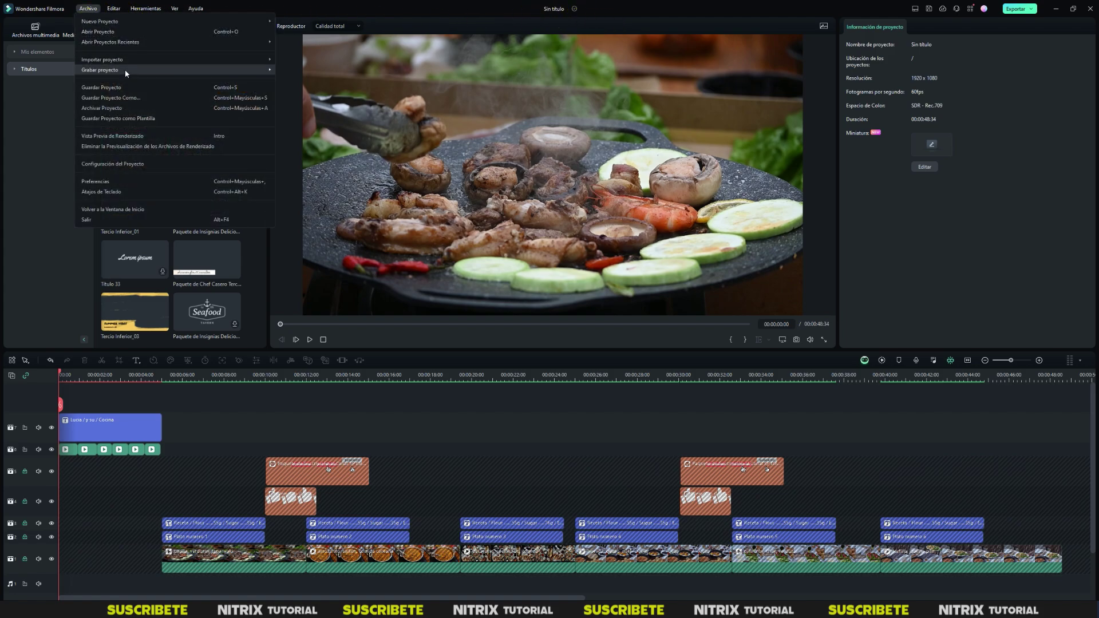
{"action": "left_click", "coordinate": [112, 97]}
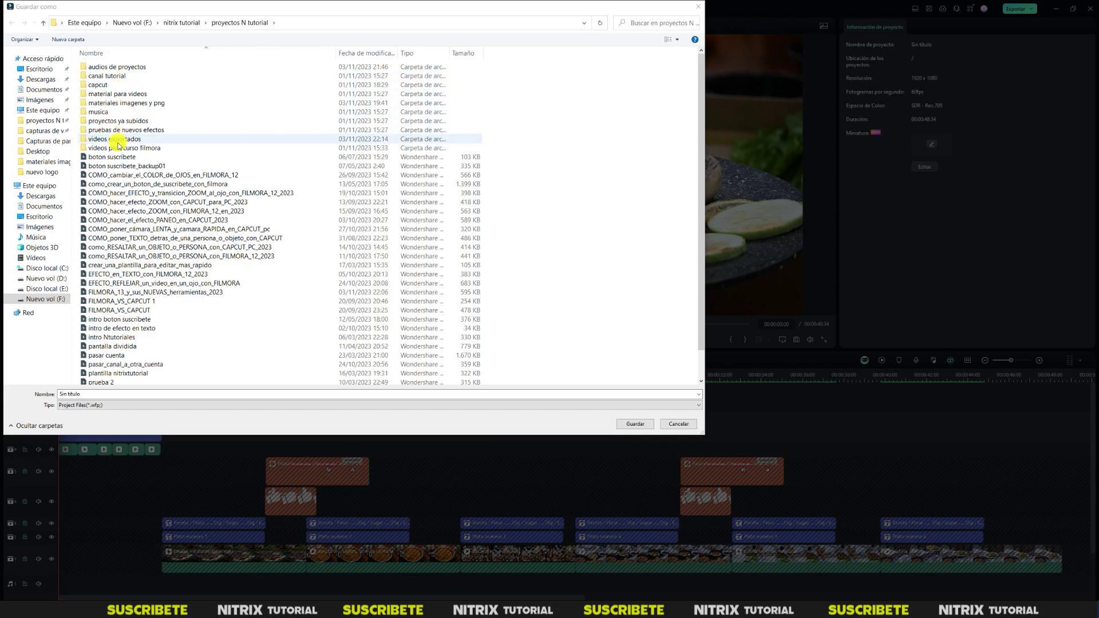
{"action": "left_click", "coordinate": [43, 23]}
{"action": "double_click", "coordinate": [100, 76]}
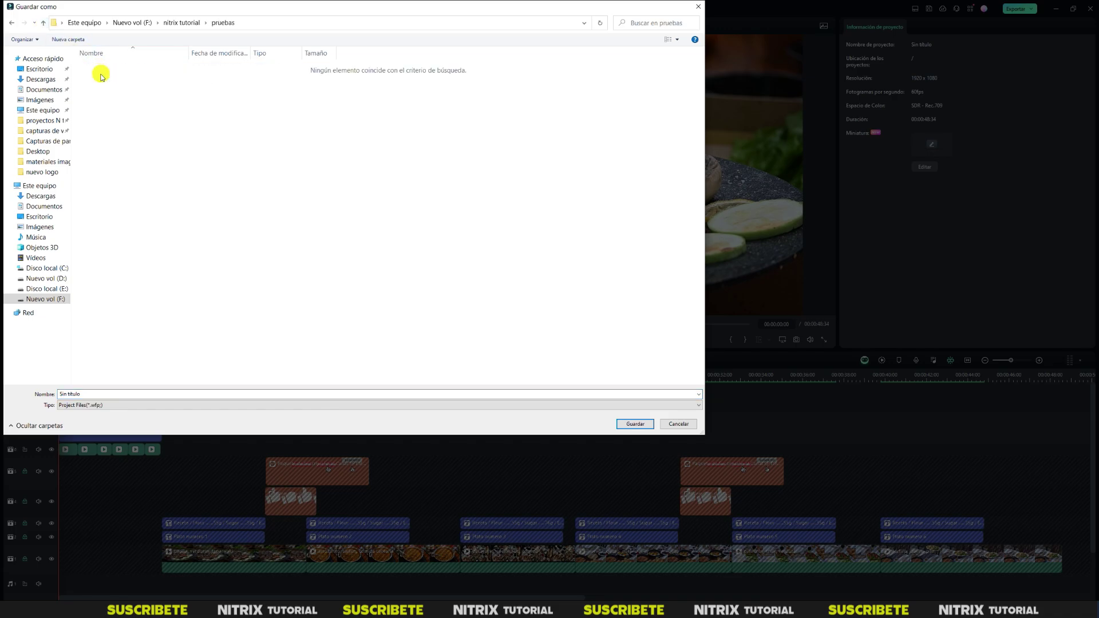
{"action": "left_click", "coordinate": [101, 393]}
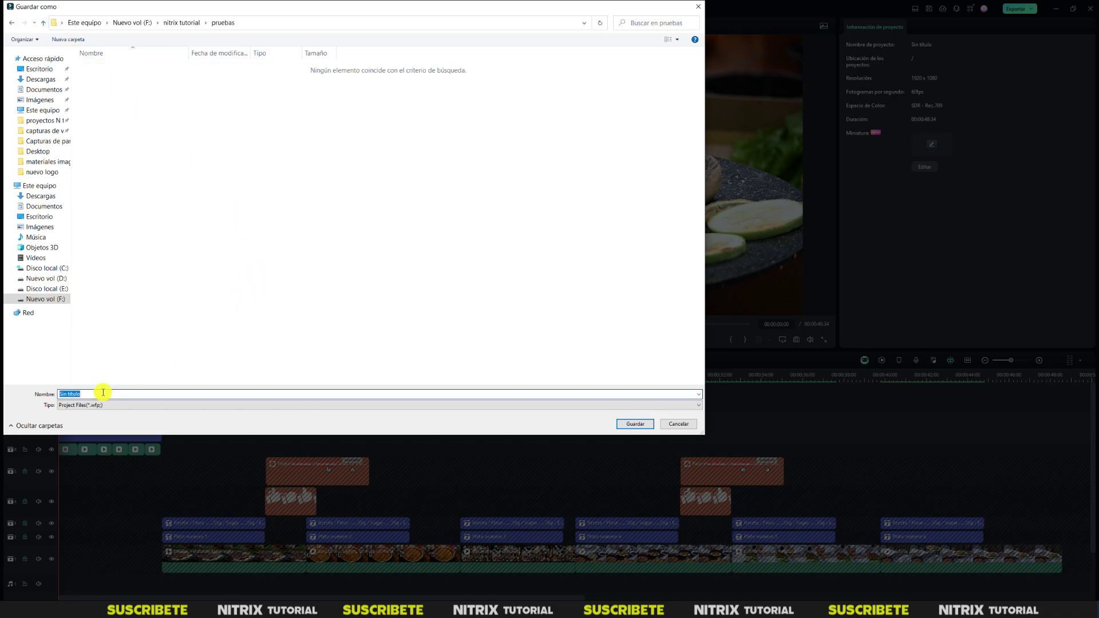
{"action": "left_click", "coordinate": [103, 392]}
{"action": "left_click_drag", "start_coordinate": [103, 393], "coordinate": [51, 391]}
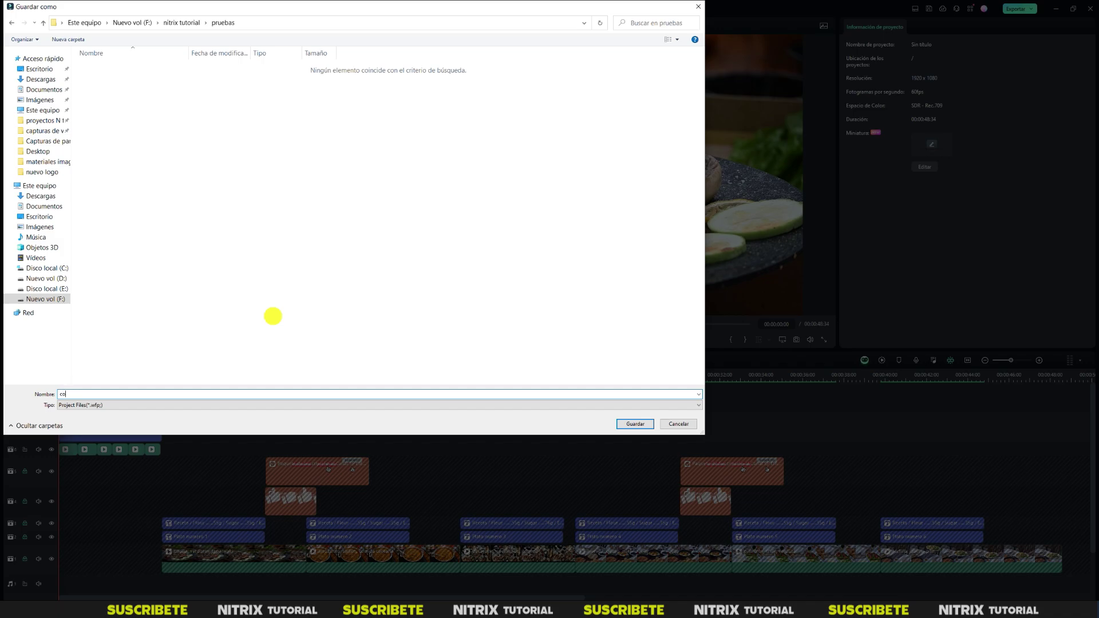
{"action": "left_click_drag", "start_coordinate": [205, 7], "coordinate": [481, 34]}
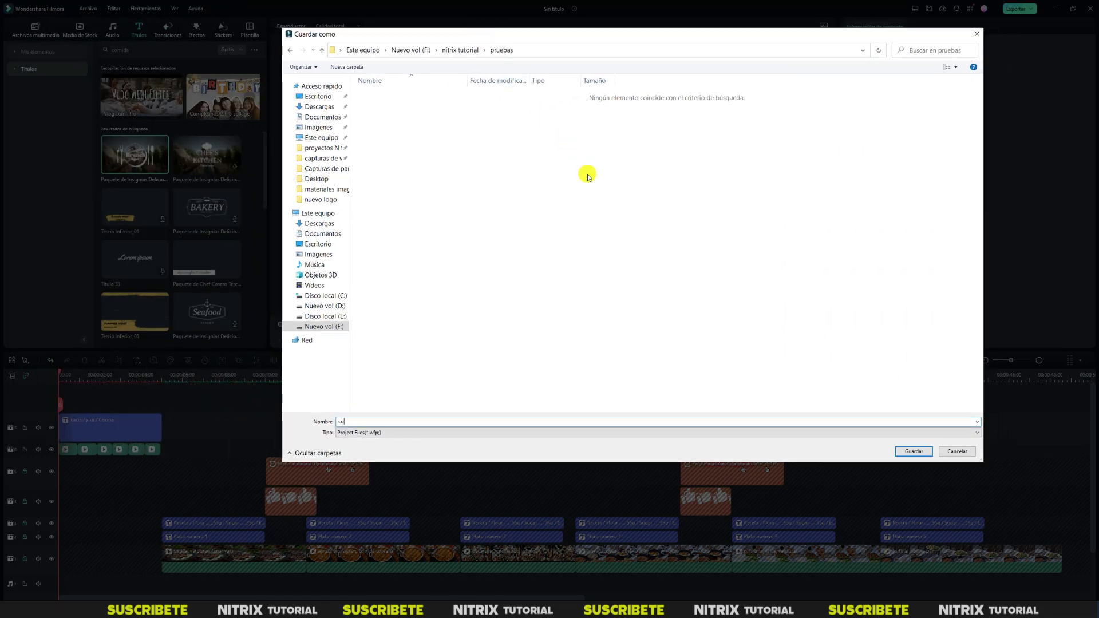
{"action": "type", "text": "cia y su cocina"}
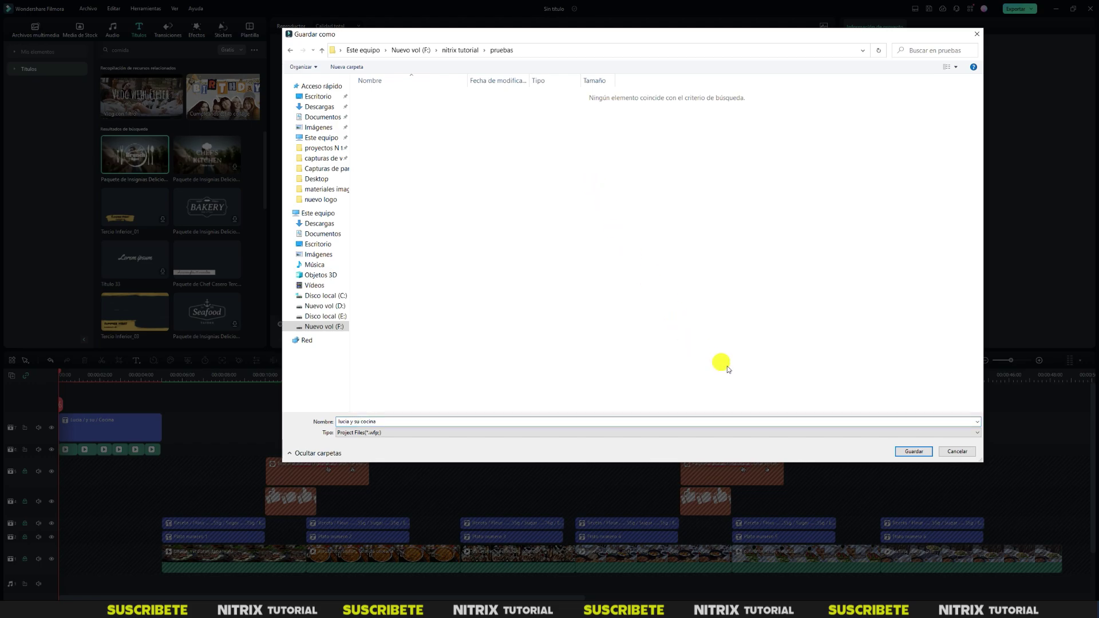
{"action": "left_click", "coordinate": [914, 452]}
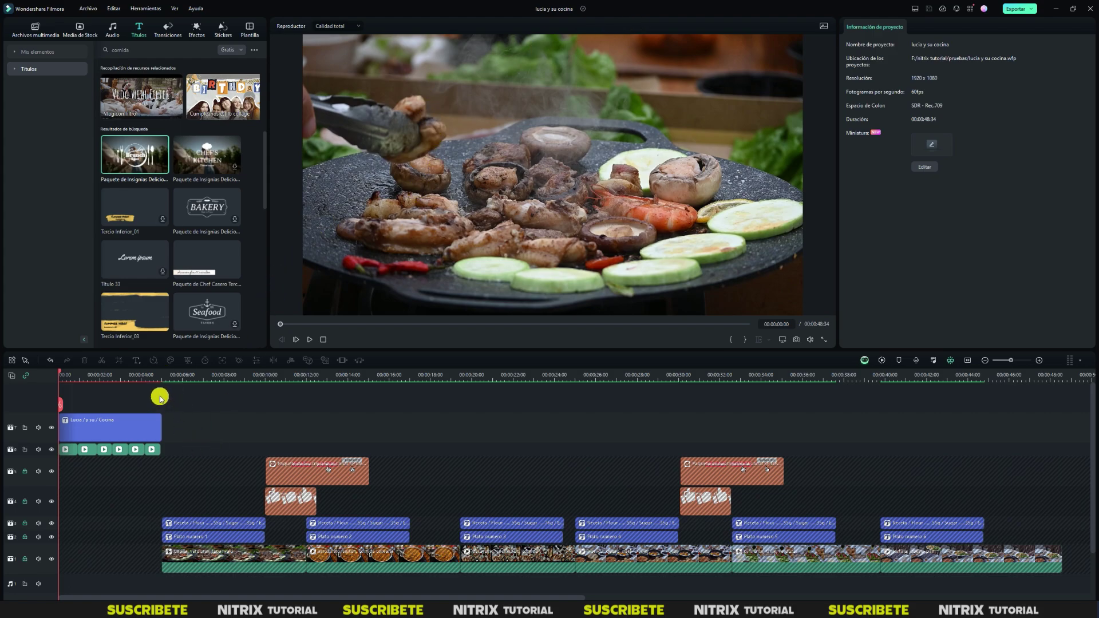
Render the timeline preview so the intro section is also rendered.
{"action": "left_click", "coordinate": [88, 9]}
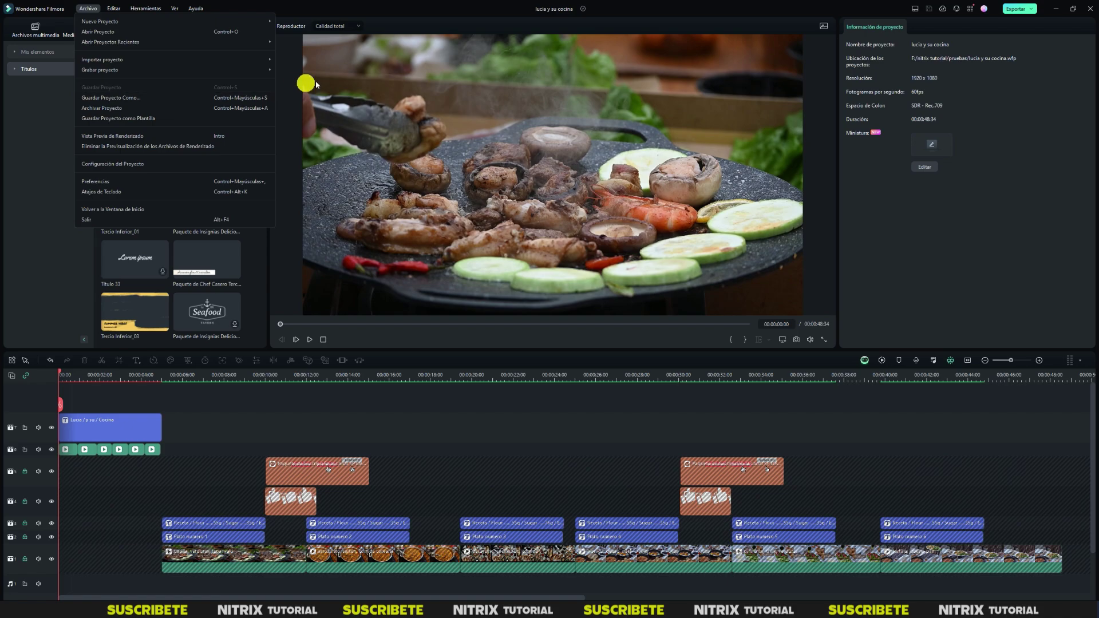
{"action": "left_click", "coordinate": [285, 410]}
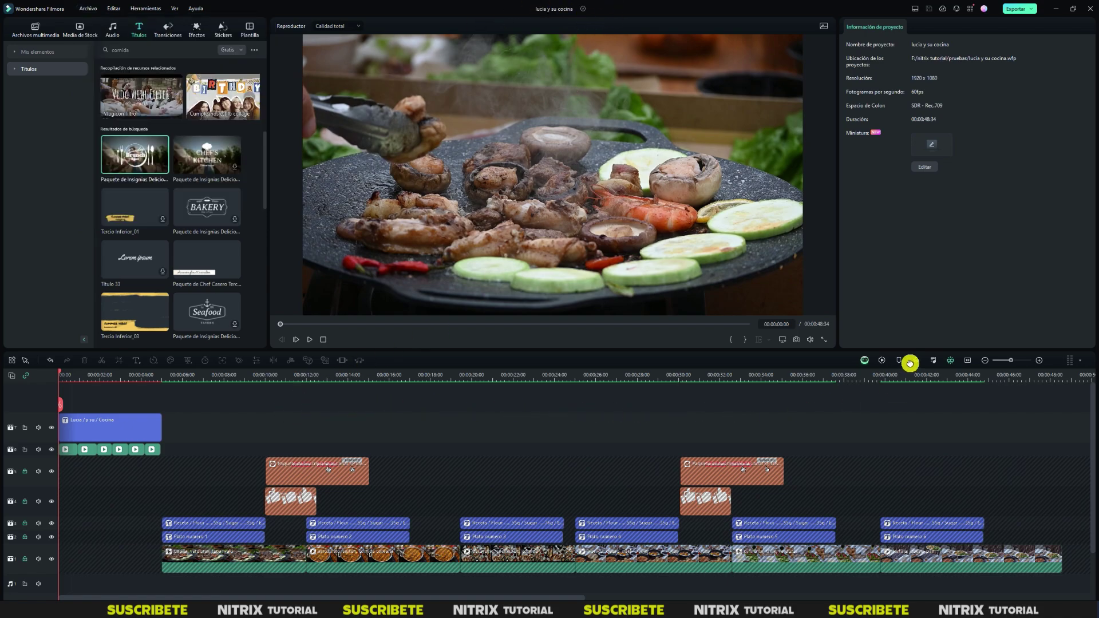
{"action": "left_click", "coordinate": [882, 360]}
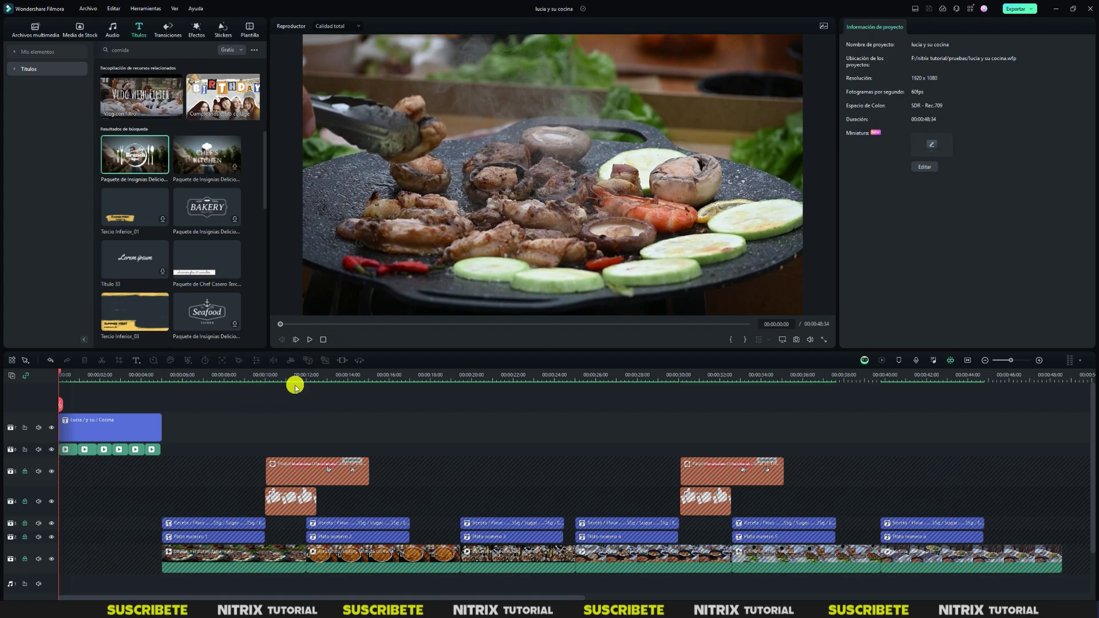
Audition the favourite song Cuidado - Versión Instrumental and place it on the audio track from the start of the timeline.
{"action": "left_click", "coordinate": [116, 28]}
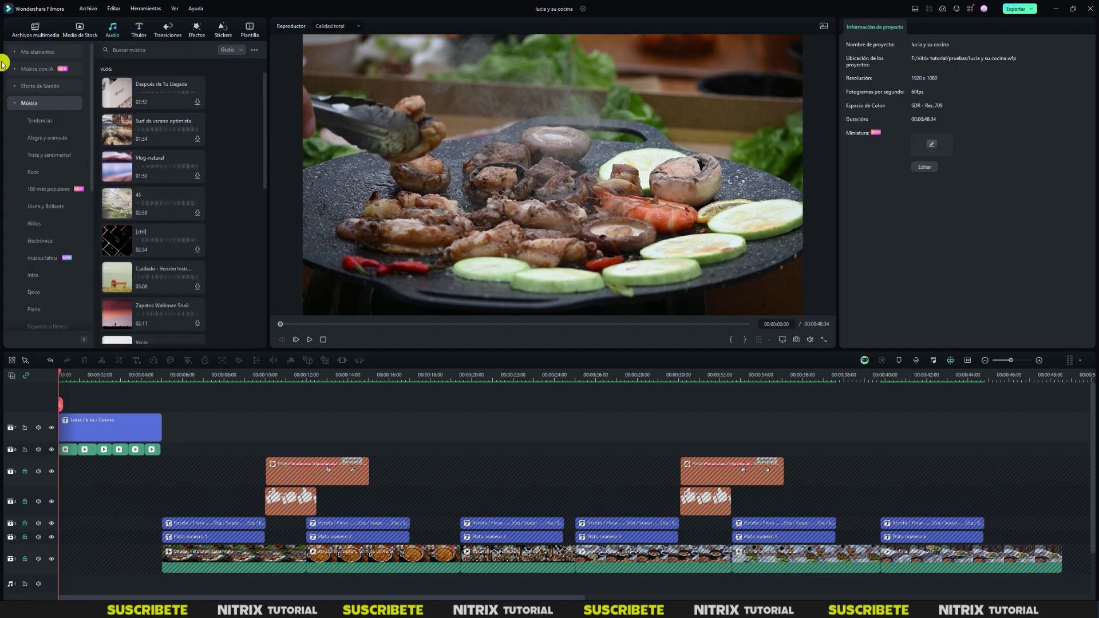
{"action": "left_click", "coordinate": [15, 52]}
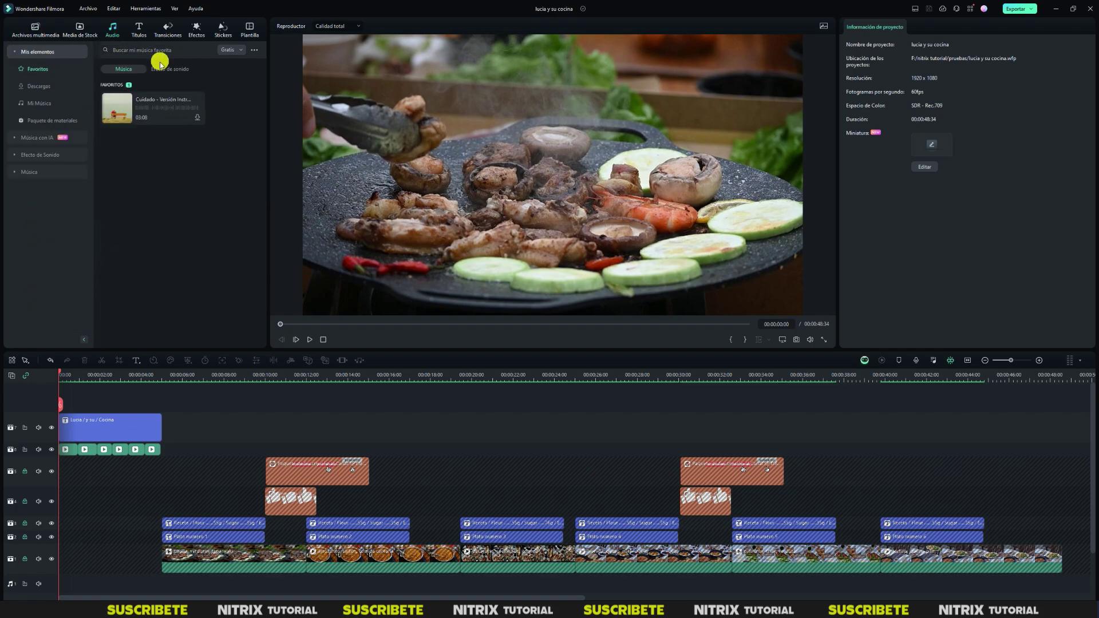
{"action": "left_click", "coordinate": [118, 110]}
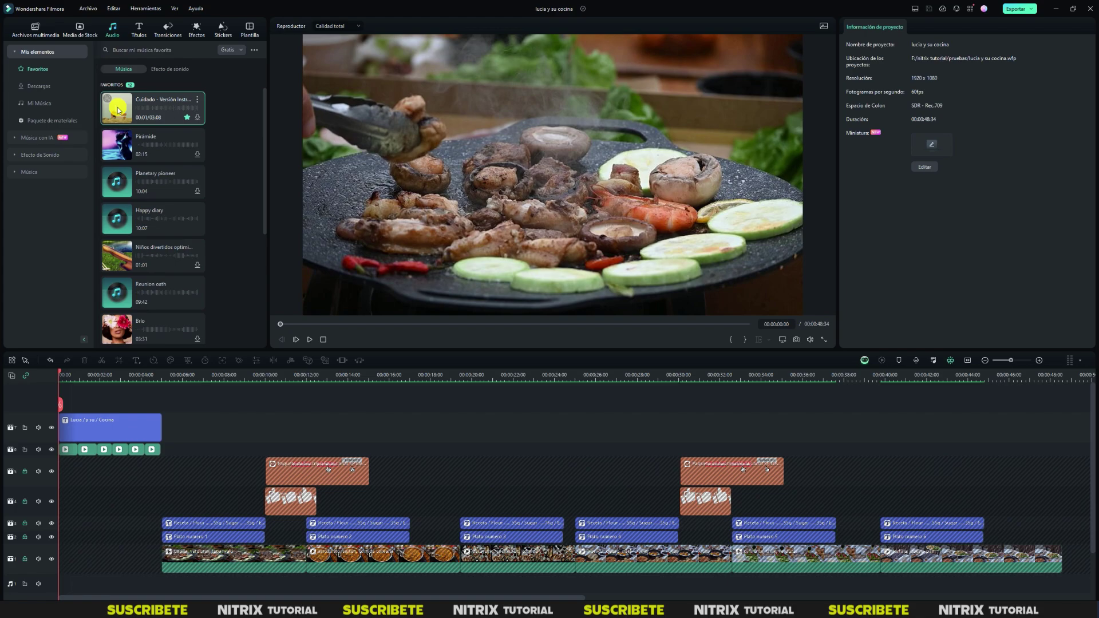
{"action": "left_click", "coordinate": [118, 110]}
{"action": "left_click_drag", "start_coordinate": [149, 105], "coordinate": [62, 585]}
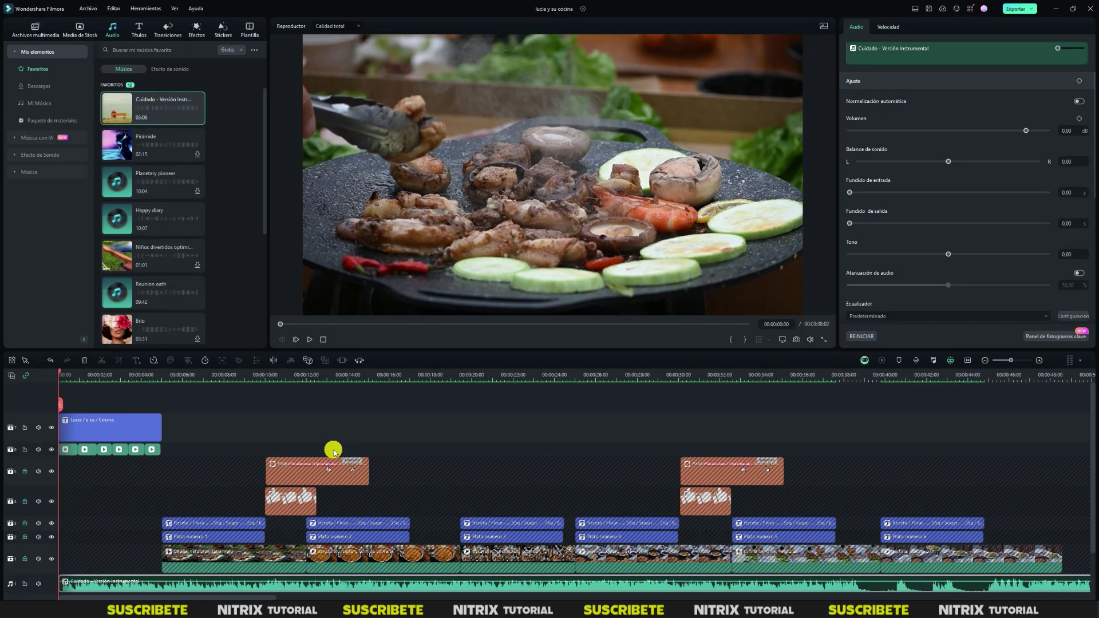
{"action": "left_click_drag", "start_coordinate": [373, 350], "coordinate": [372, 324]}
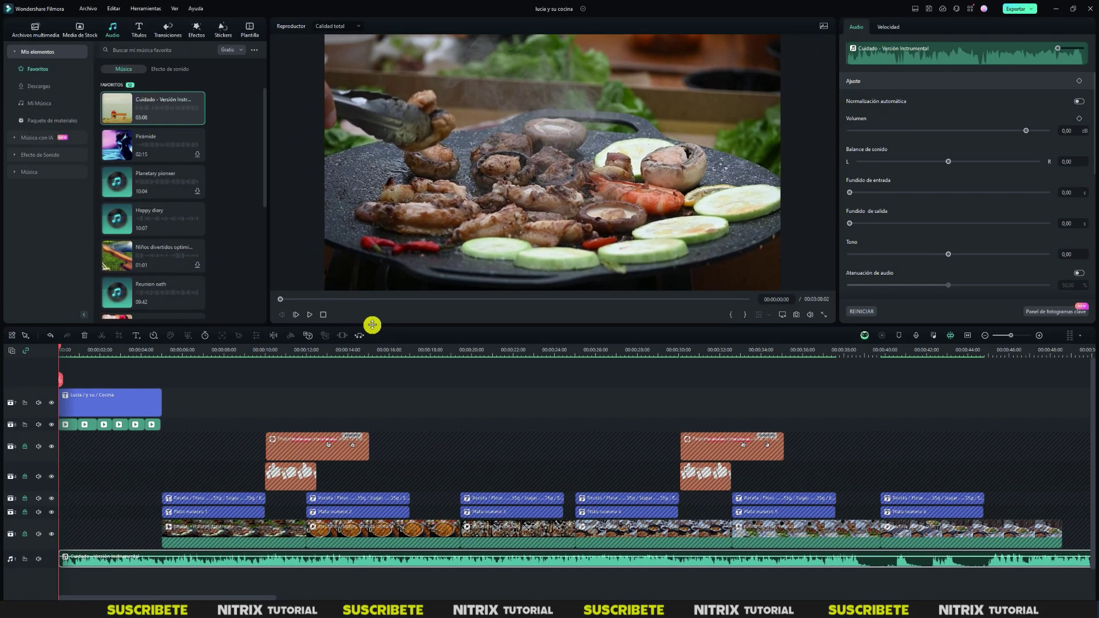
Play the opening with the background music, then stop to return to the start.
{"action": "left_click", "coordinate": [309, 314]}
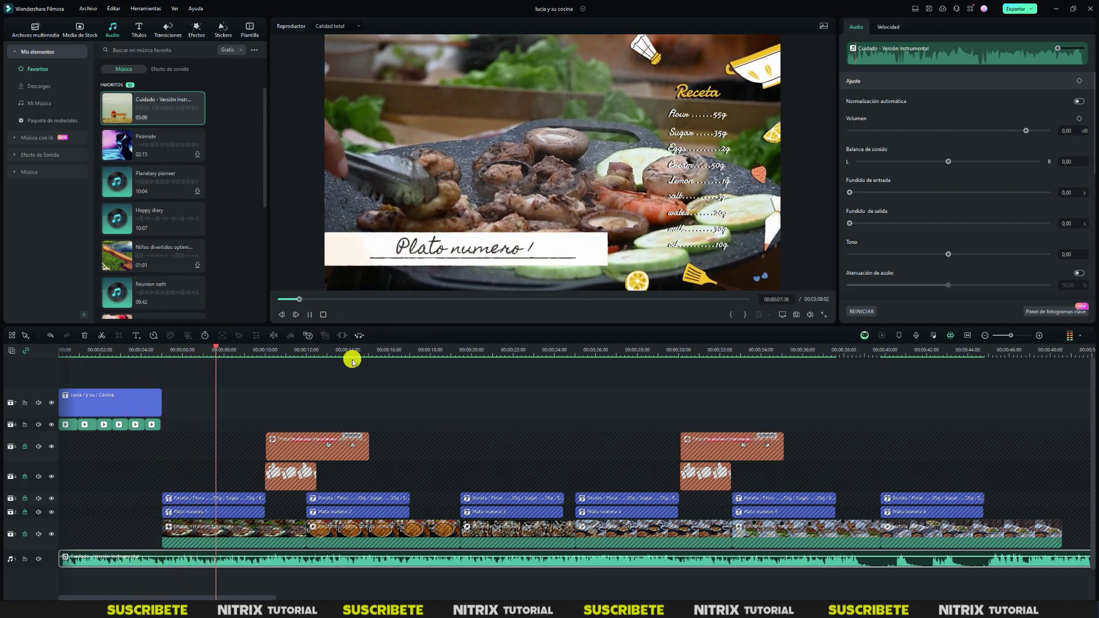
{"action": "left_click", "coordinate": [316, 314]}
{"action": "left_click", "coordinate": [323, 316]}
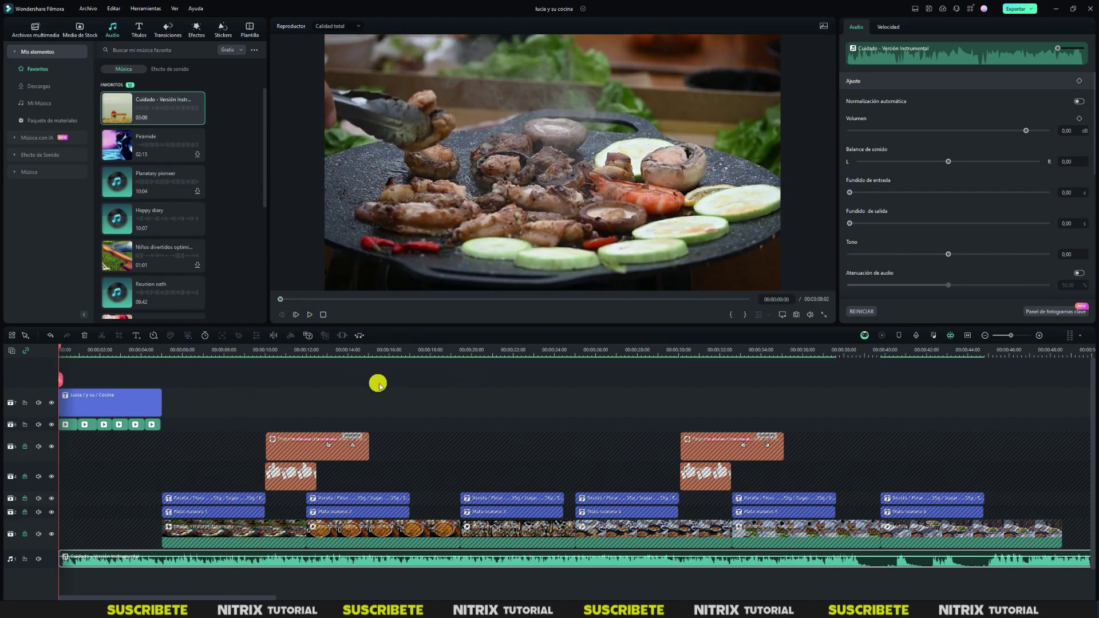
Set the background music clip's volume to -5 dB.
{"action": "mouse_move", "coordinate": [656, 351]}
{"action": "left_mouse_down"}
{"action": "mouse_move", "coordinate": [575, 351]}
{"action": "mouse_move", "coordinate": [659, 350]}
{"action": "left_mouse_up"}
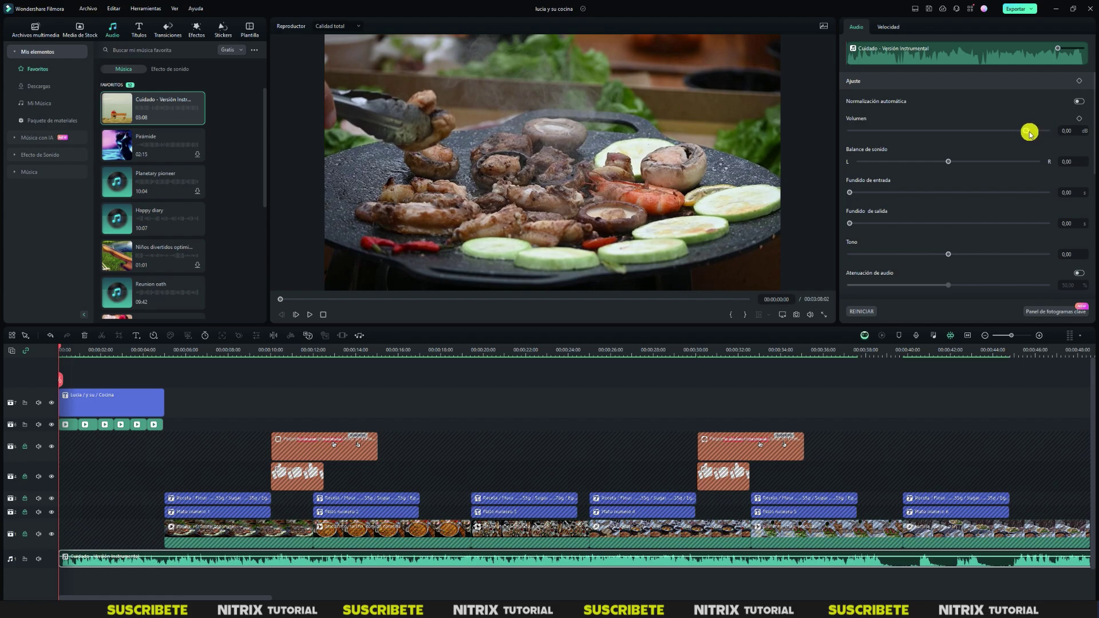
{"action": "left_click_drag", "start_coordinate": [1028, 132], "coordinate": [1018, 130]}
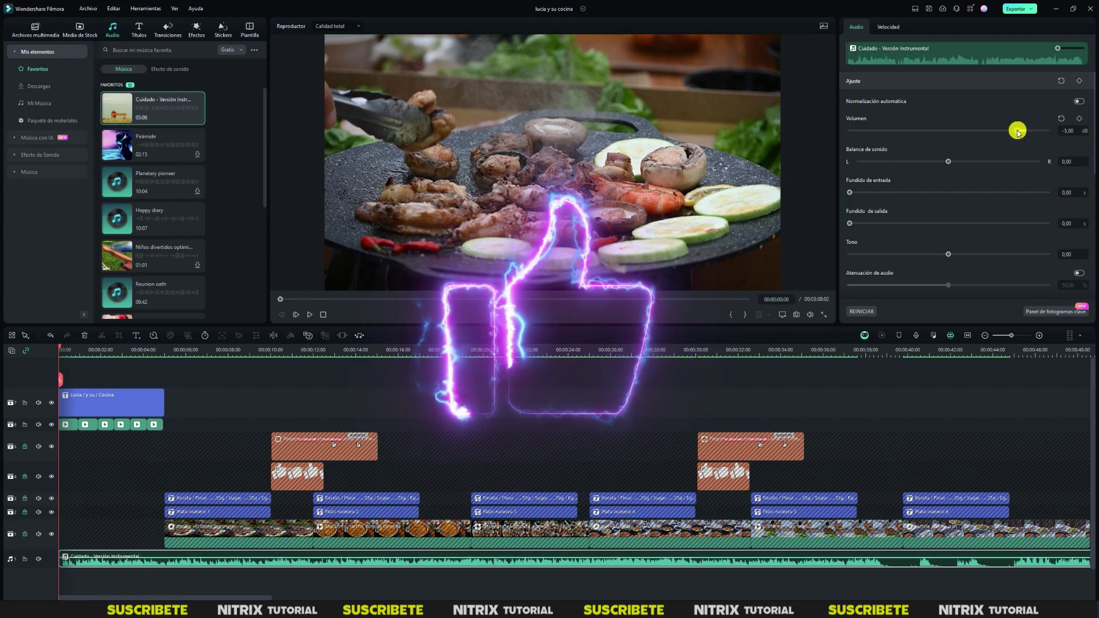
{"action": "left_click", "coordinate": [292, 385]}
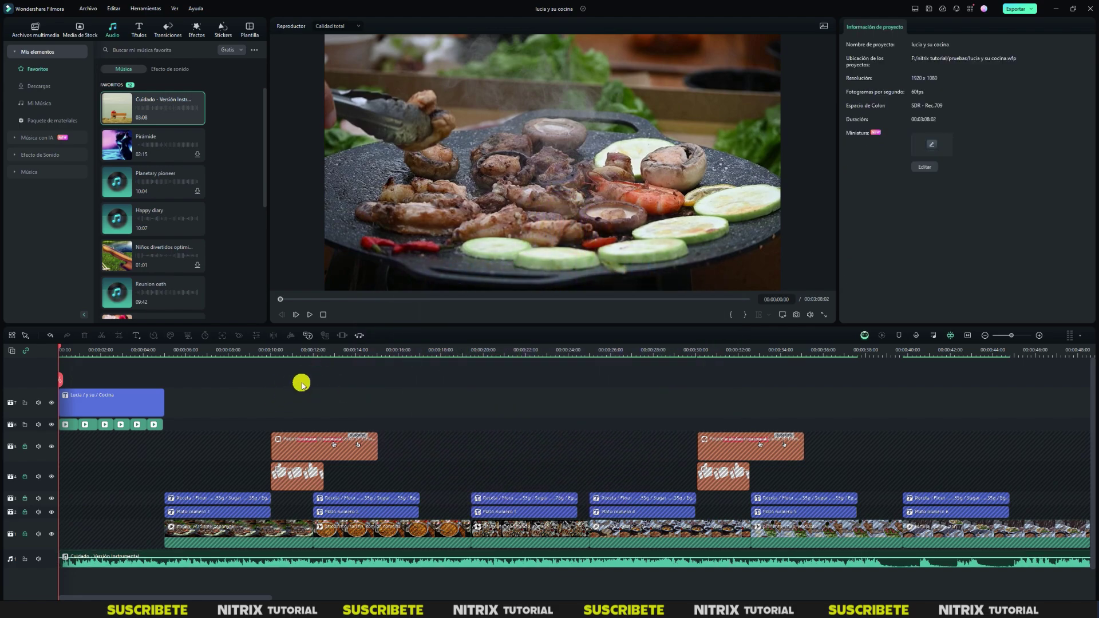
Save the project and play back the opening to check the music level.
{"action": "key", "text": "ctrl+s"}
{"action": "left_click", "coordinate": [312, 315]}
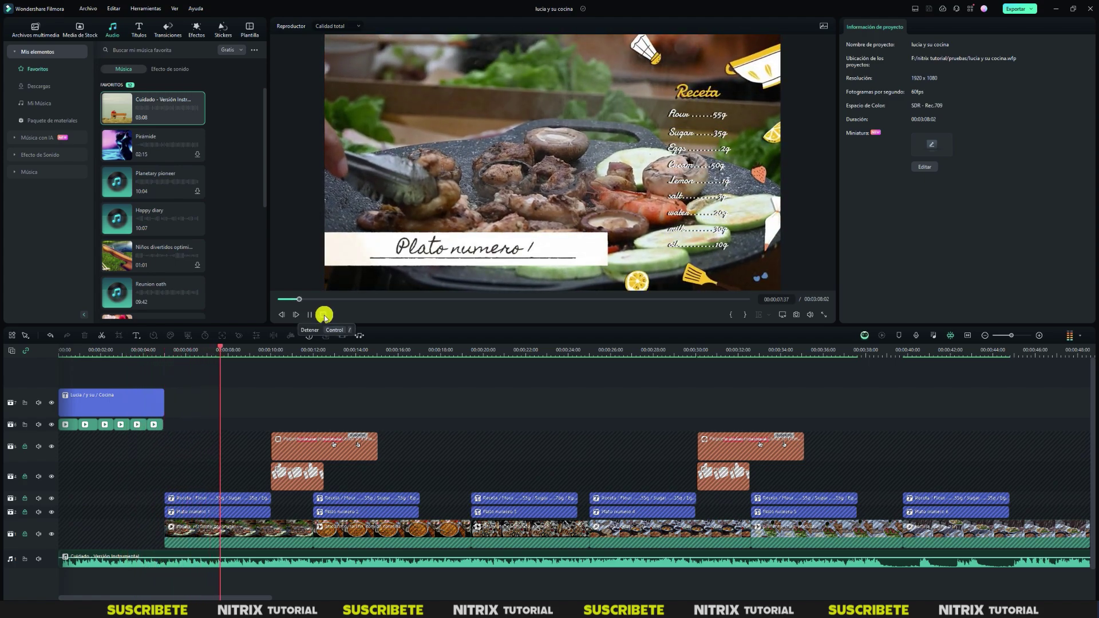
{"action": "left_click", "coordinate": [324, 316]}
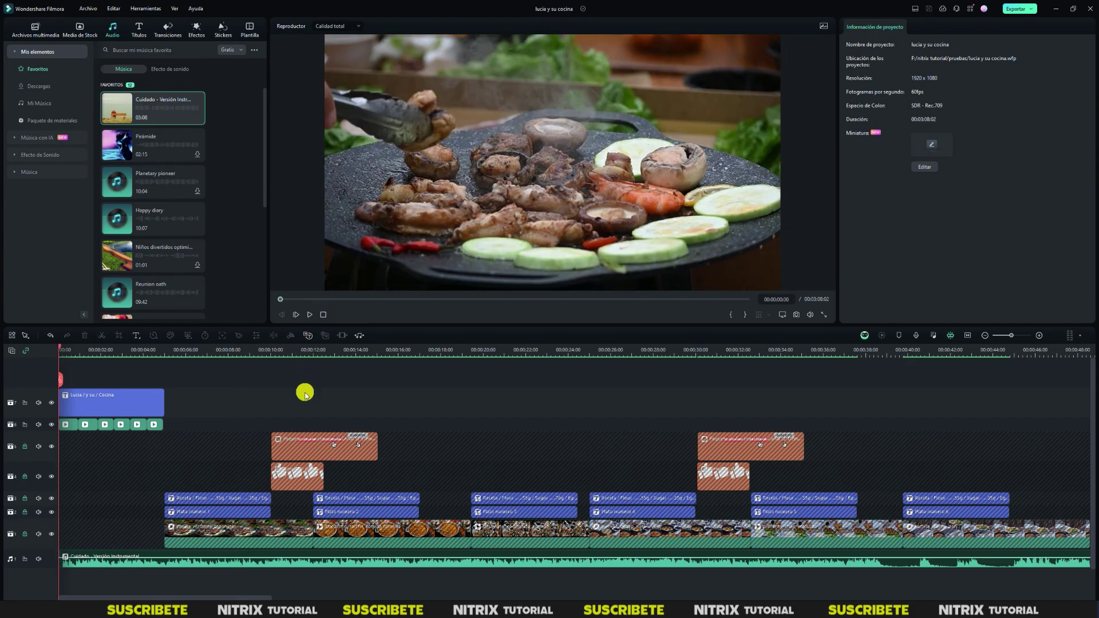